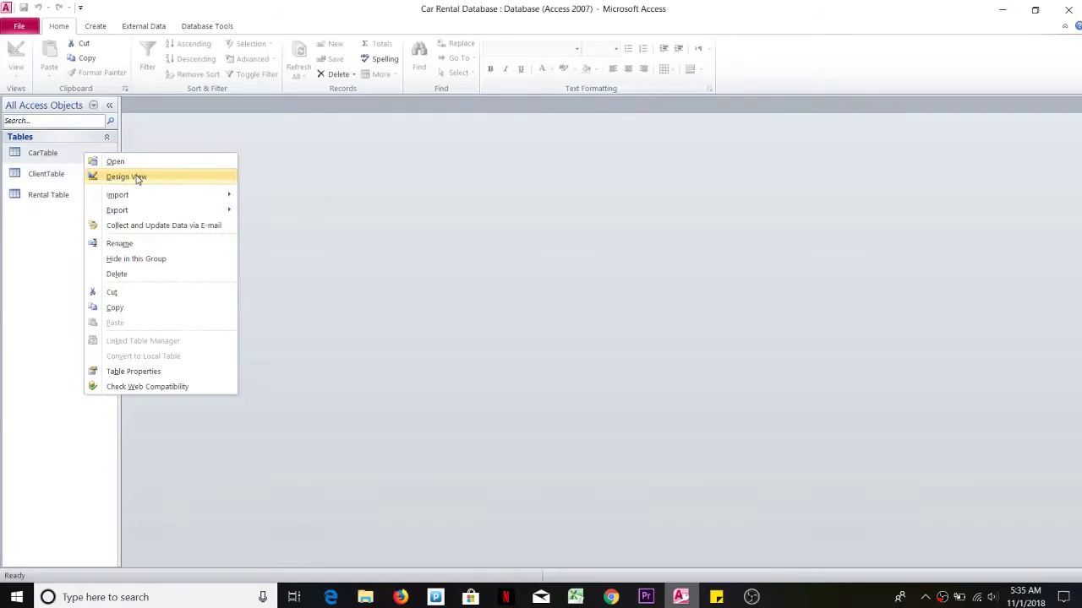
Step: Examine the designs of CarTable and ClientTable, including the Gender field's validation rule and validation text, and close both tables
left_click(137, 178)
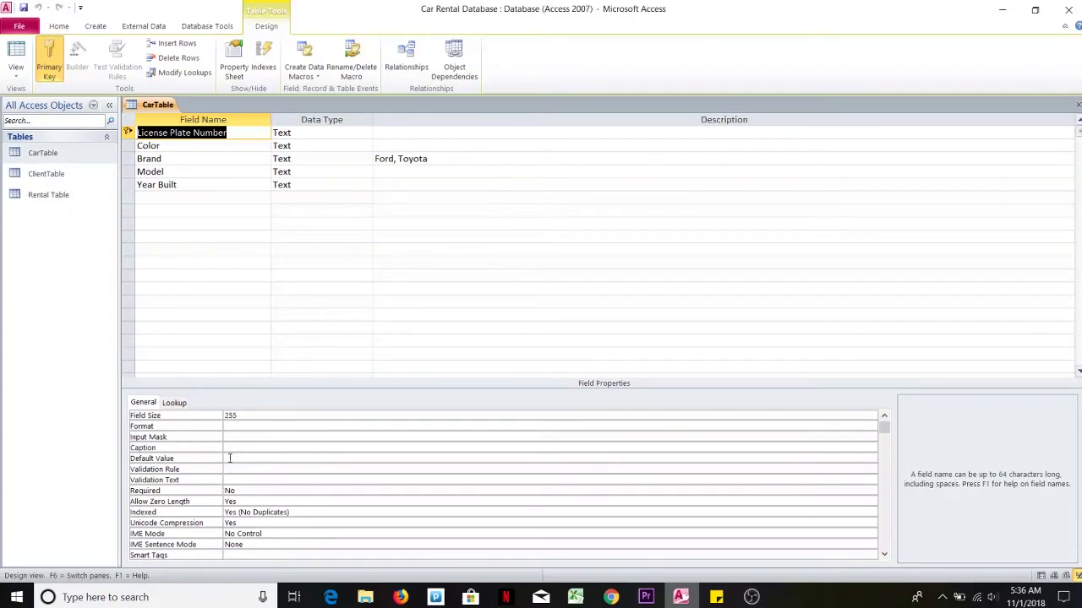
right_click(56, 173)
left_click(88, 197)
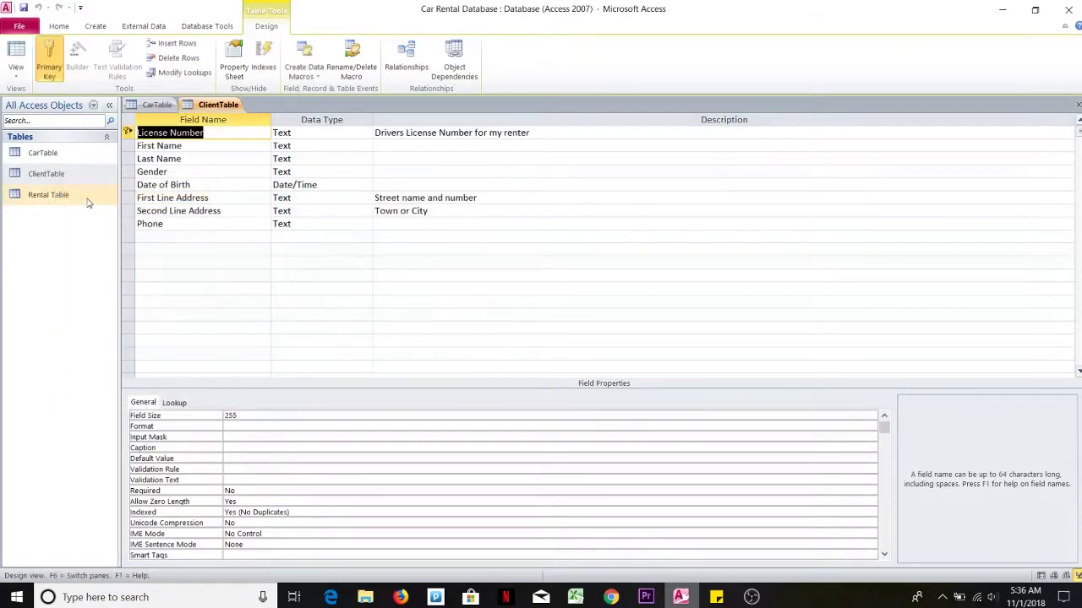
left_click(182, 172)
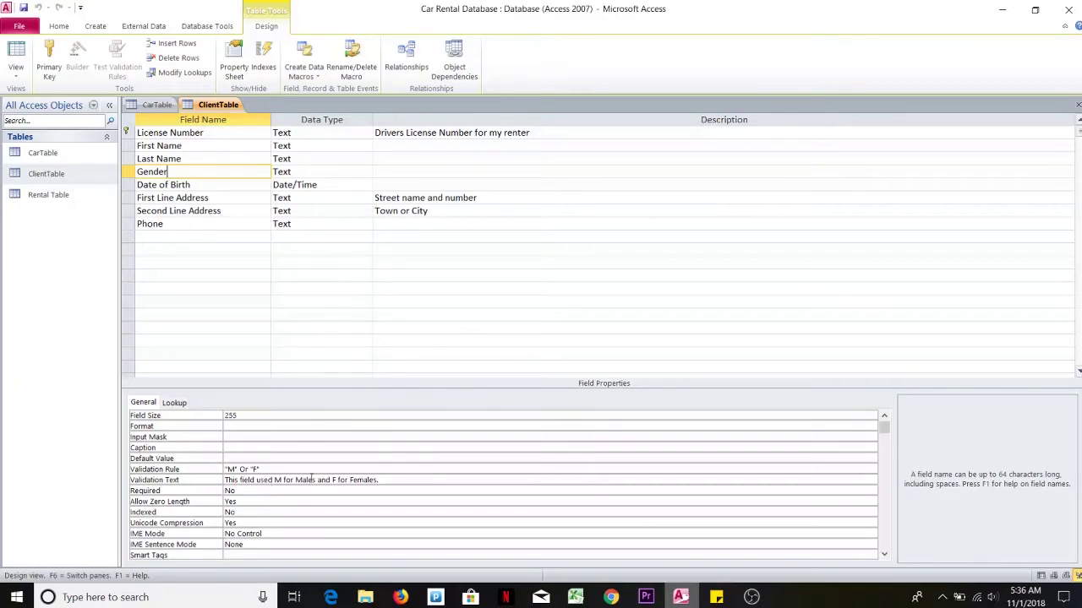
left_click(387, 480)
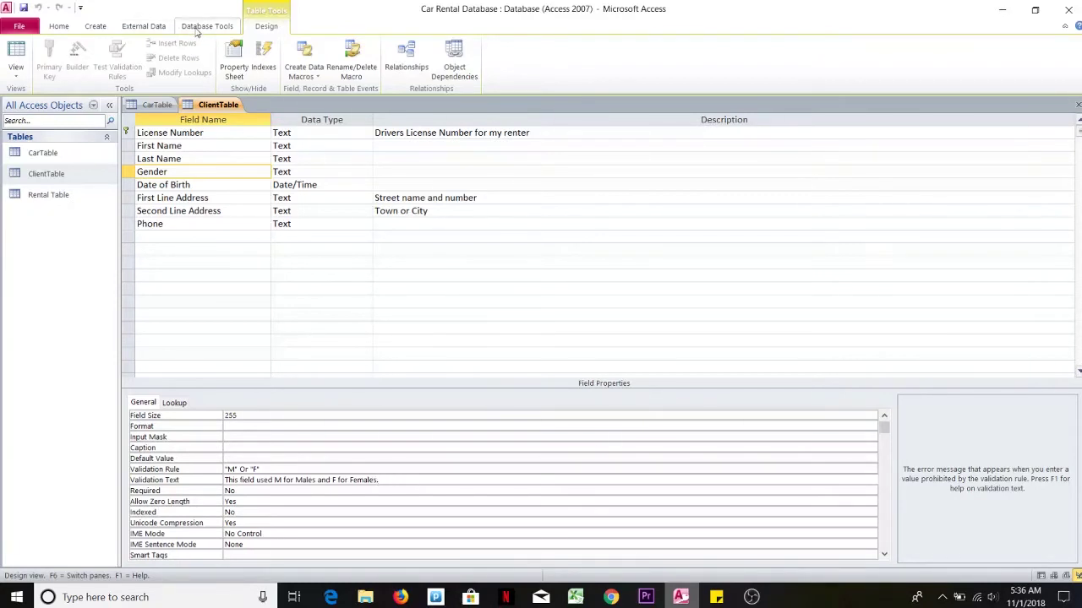
left_click(1078, 105)
left_click(1078, 105)
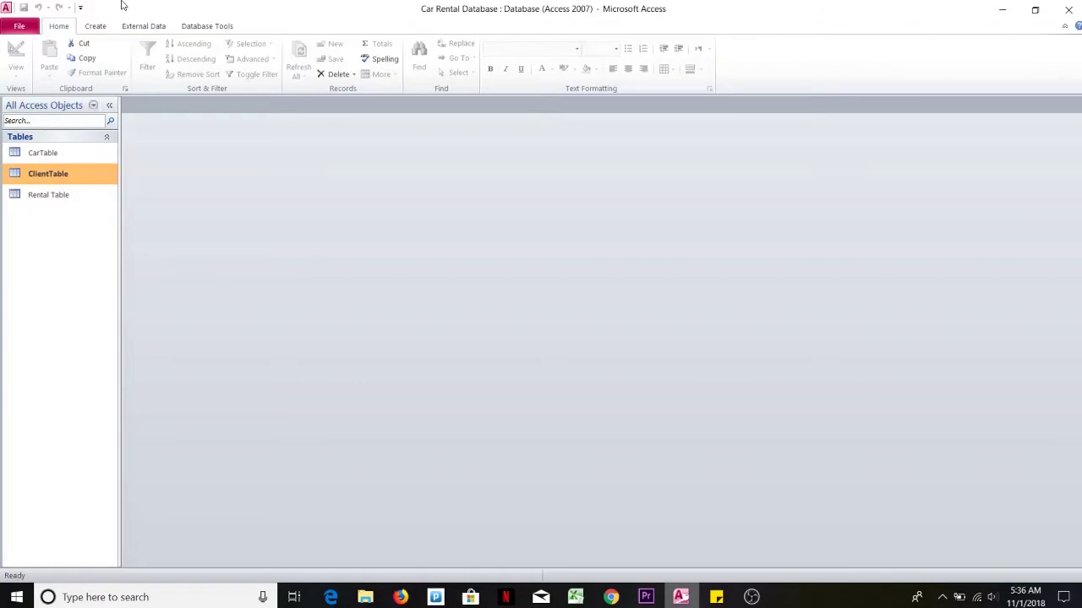
Step: Examine the database relationships between ClientTable, CarTable and Rental Table, and close the relationships view
left_click(184, 27)
left_click(161, 51)
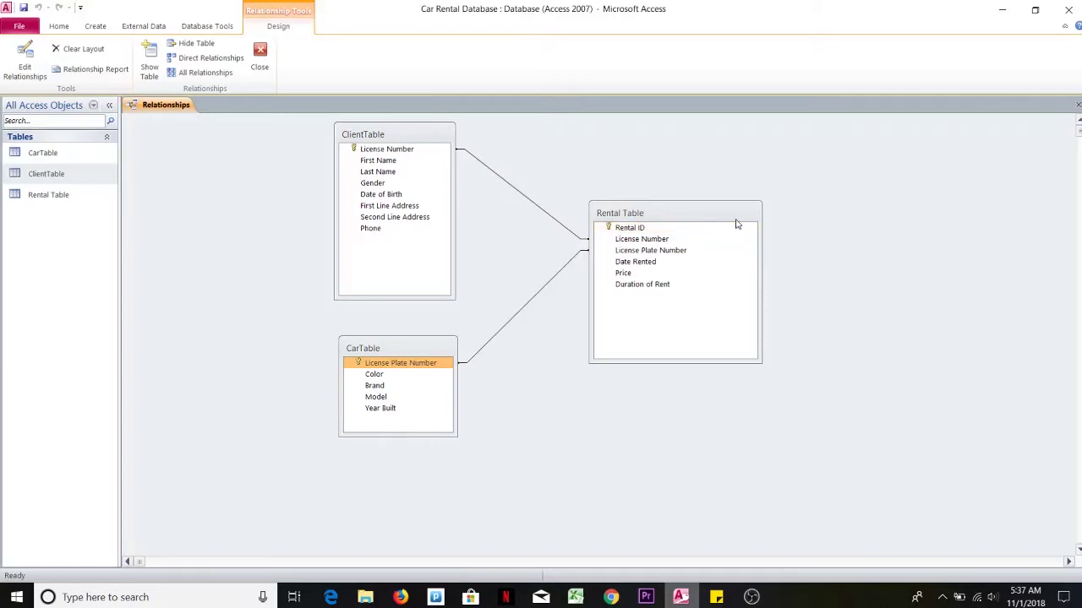
left_click(1077, 104)
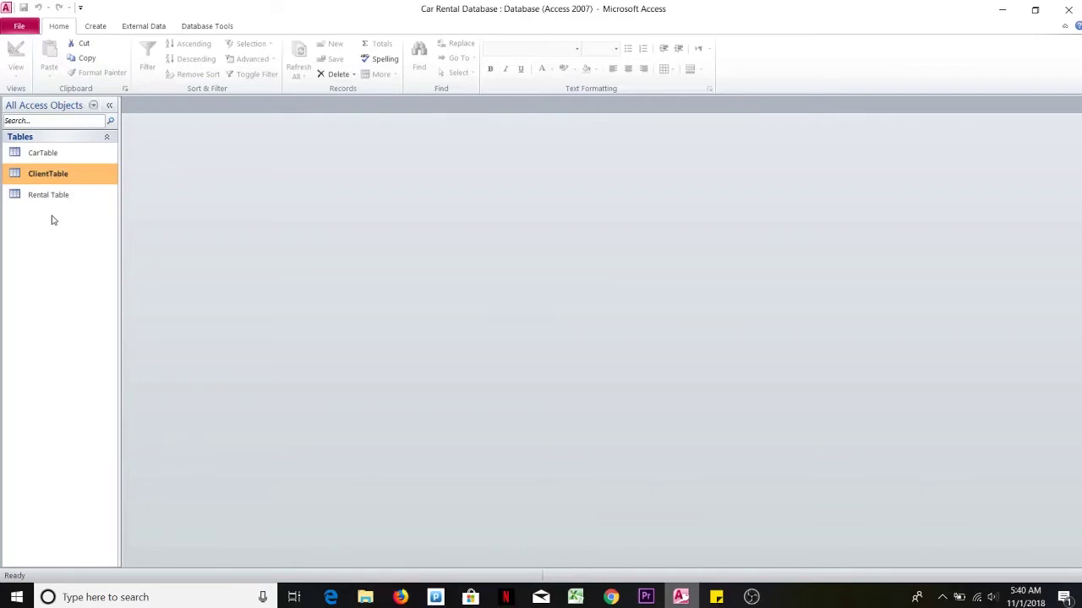
Step: Create a form based on CarTable
left_click(50, 157)
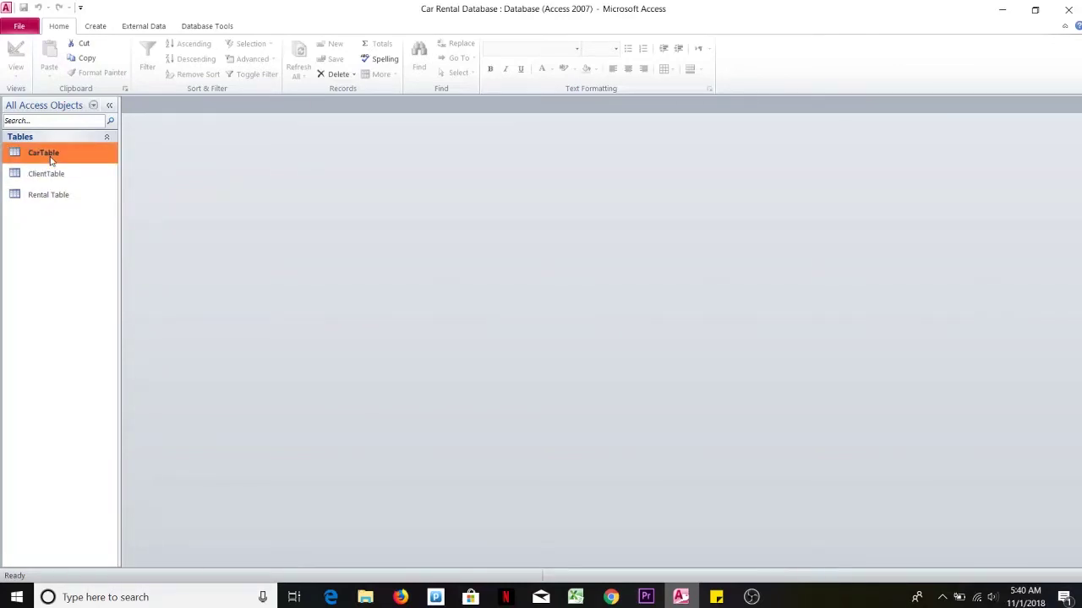
left_click(96, 27)
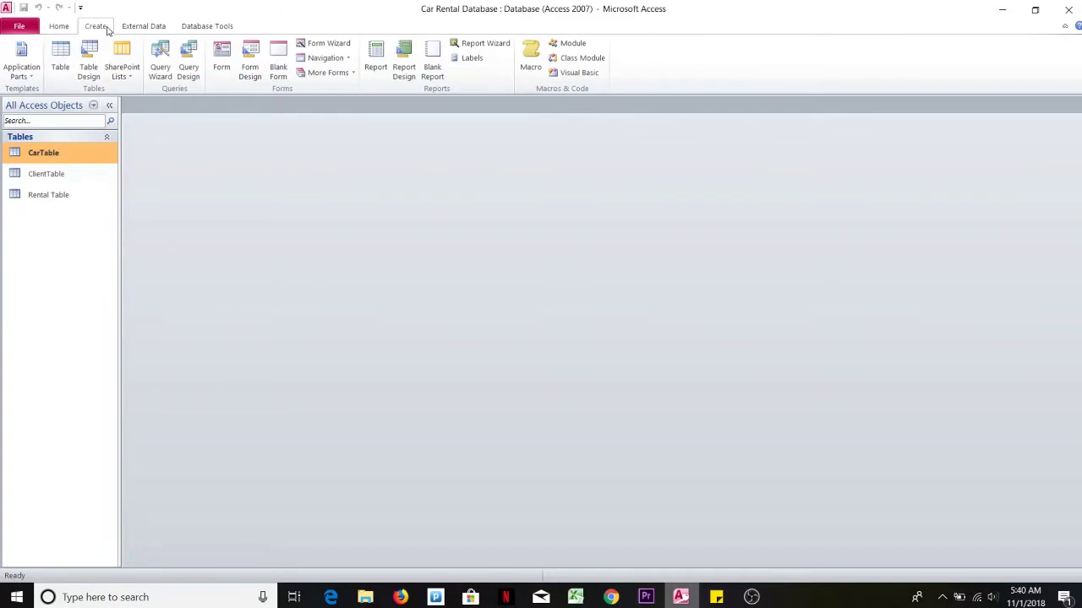
left_click(220, 59)
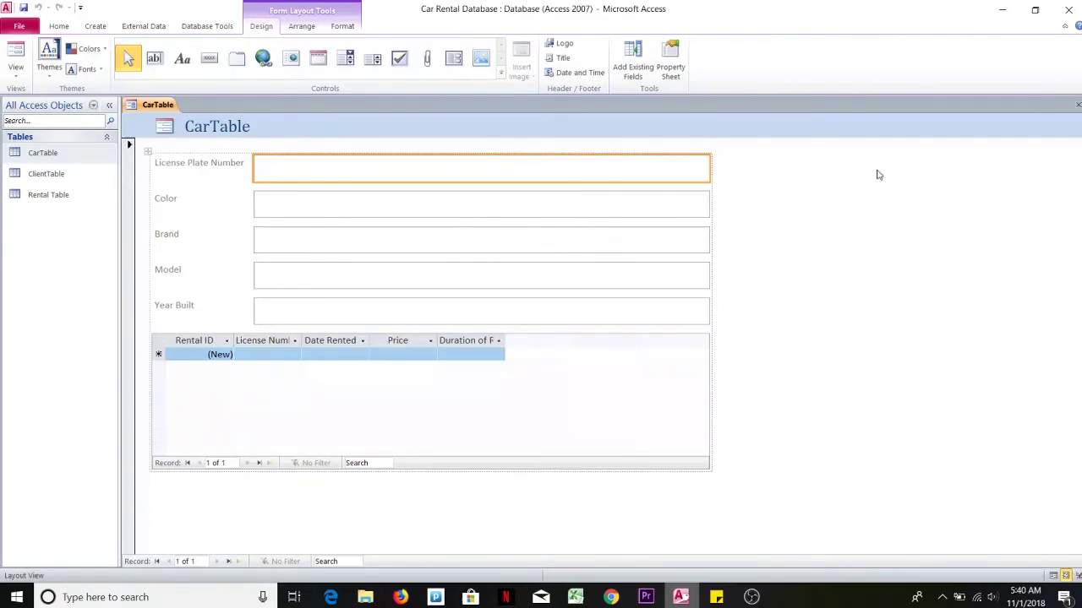
Step: Close the new CarTable form and save it under the name Car Form
left_click(1078, 105)
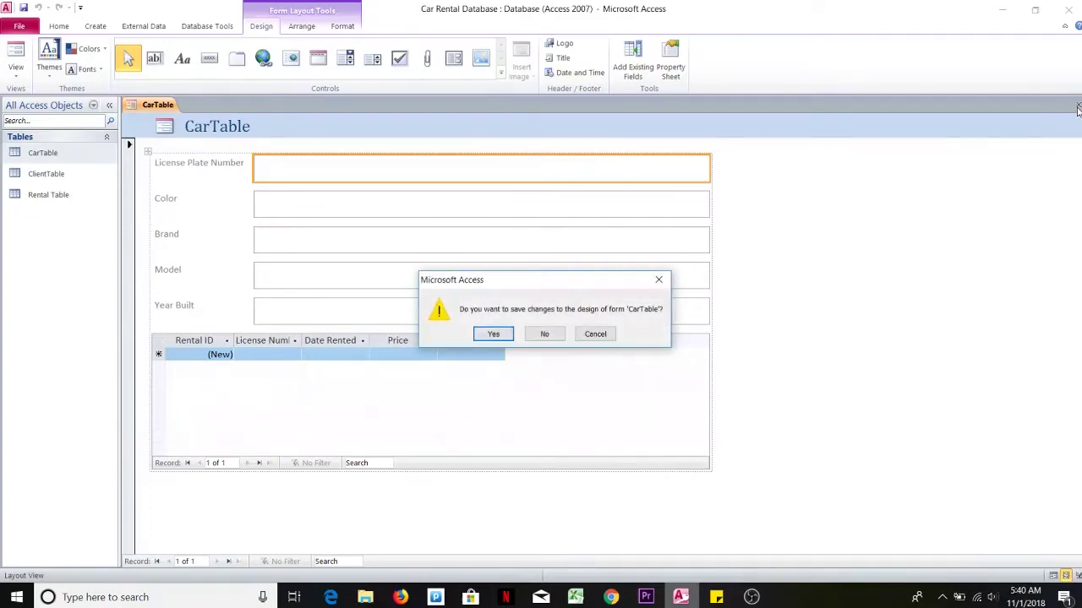
left_click(497, 334)
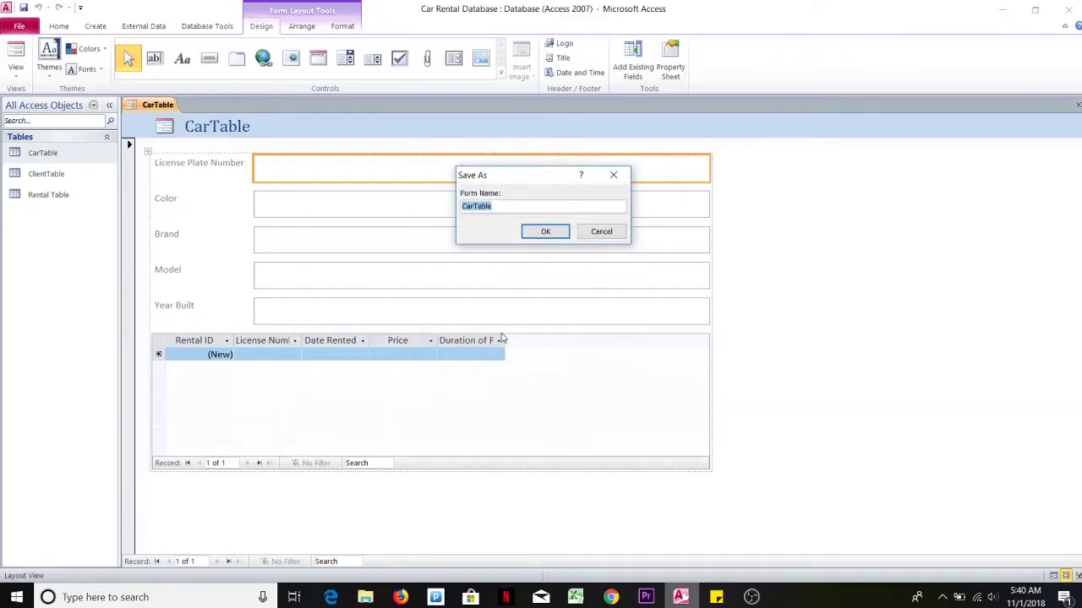
left_click(509, 205)
key("BackSpace")
key("BackSpace")
key("BackSpace")
key("BackSpace")
key("BackSpace")
type("Form")
left_click(547, 233)
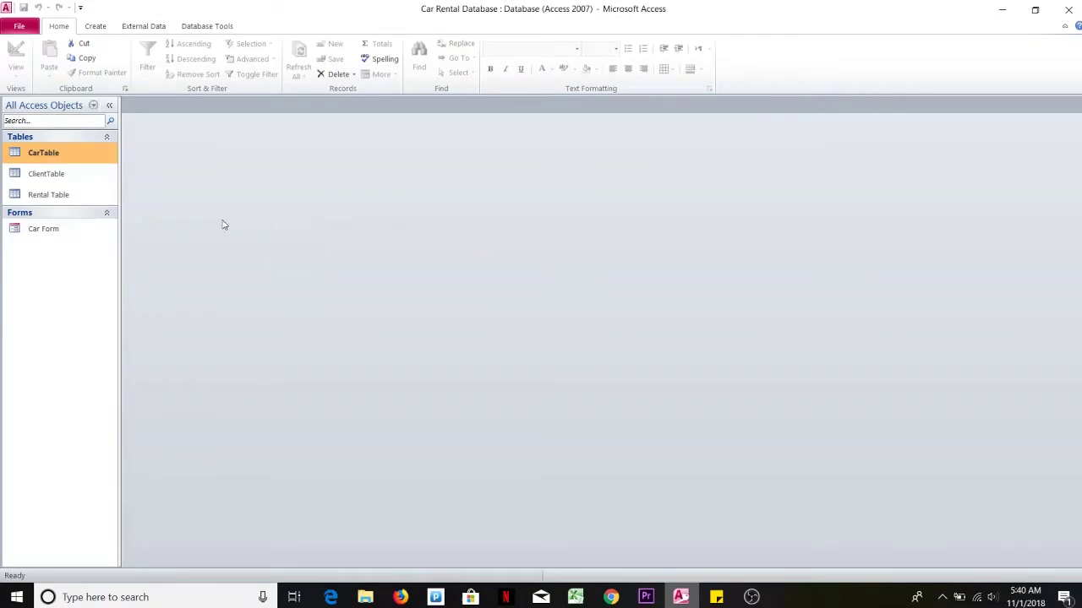
Step: Create a form based on ClientTable
left_click(57, 178)
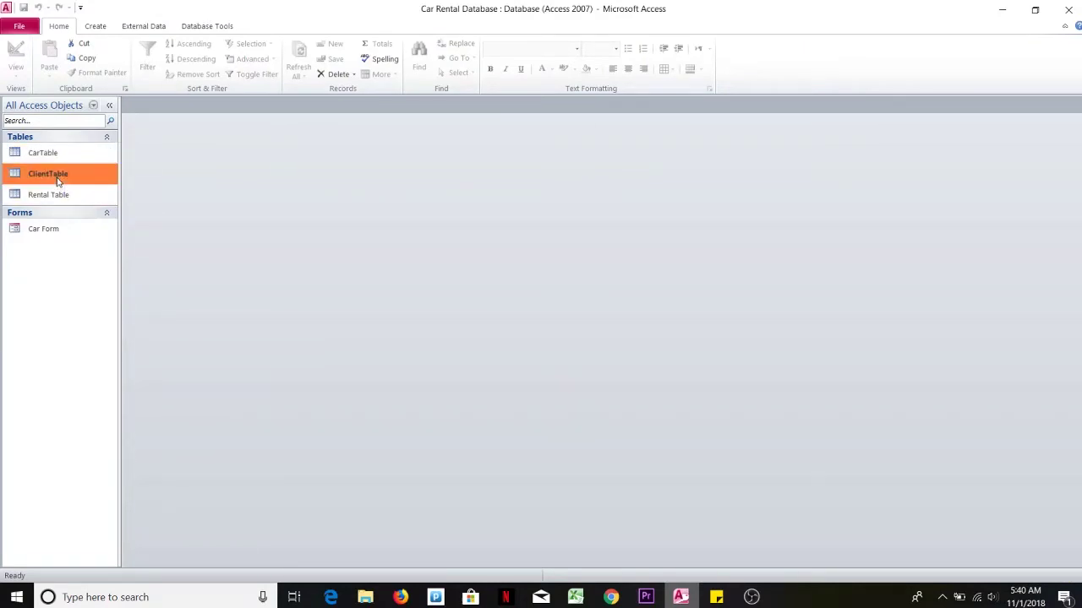
left_click(96, 27)
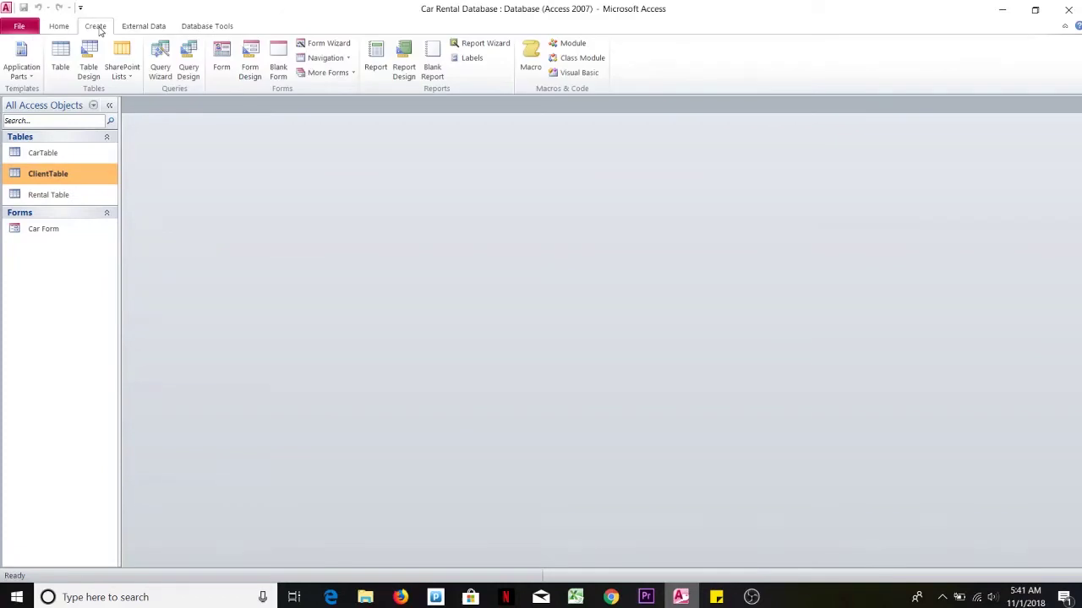
left_click(222, 58)
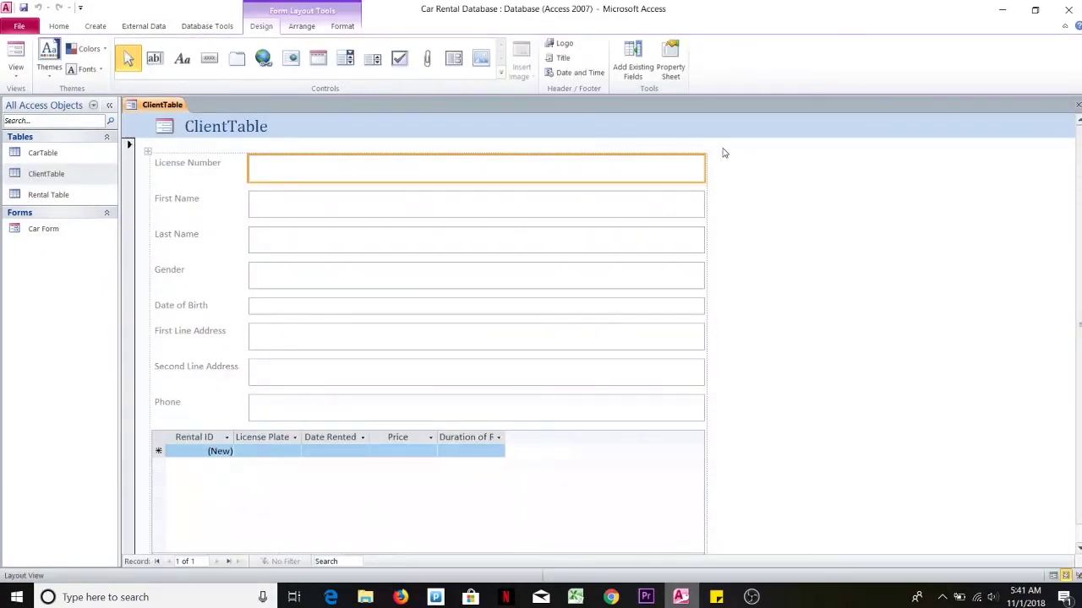
Step: Close the new ClientTable form and save it under the name ClientForm
left_click(1077, 104)
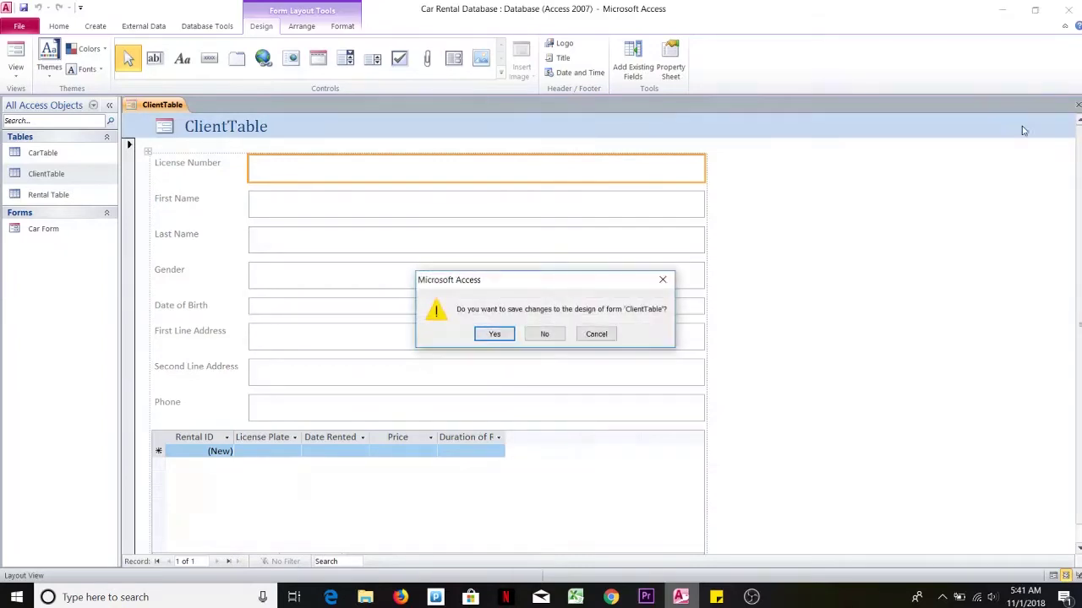
left_click(497, 338)
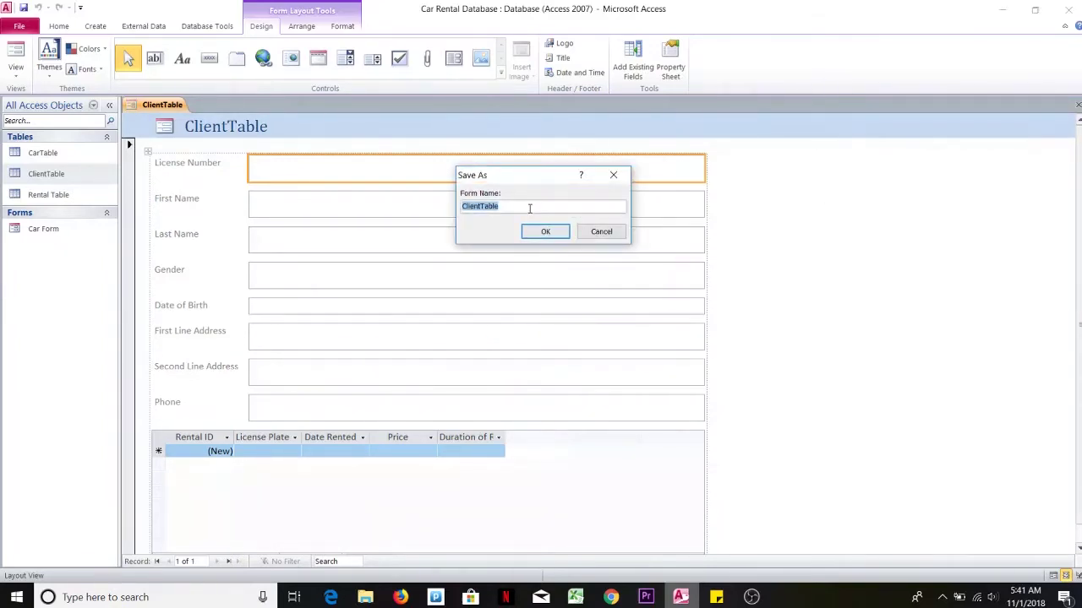
left_click(529, 206)
key("BackSpace")
key("BackSpace")
key("BackSpace")
key("BackSpace")
key("BackSpace")
type("Form")
key("BackSpace")
key("BackSpace")
key("BackSpace")
type("orm")
left_click(542, 233)
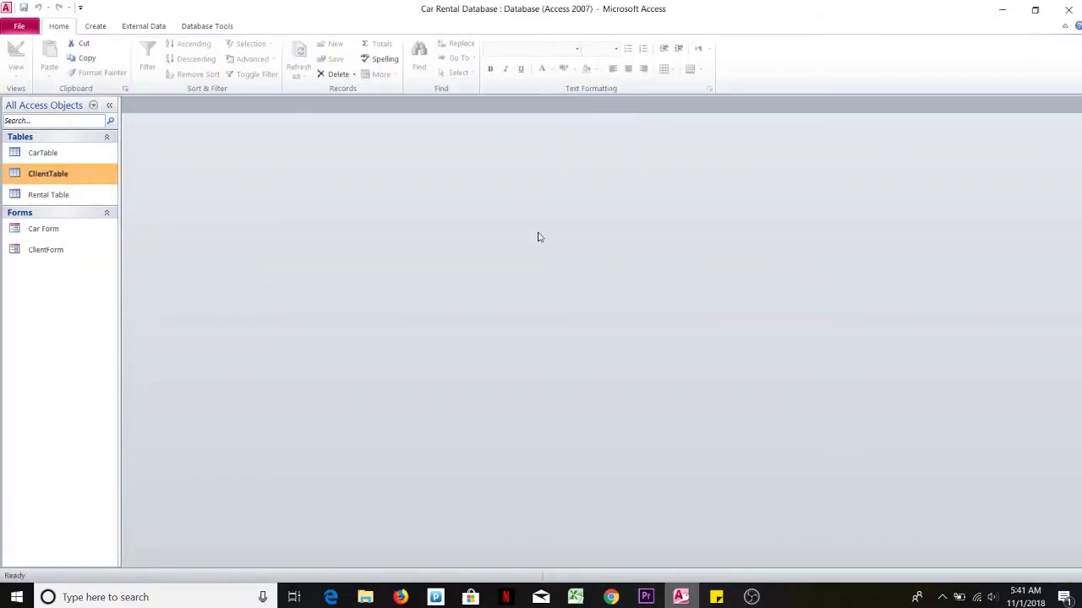
Step: Create a form based on Rental Table
left_click(45, 195)
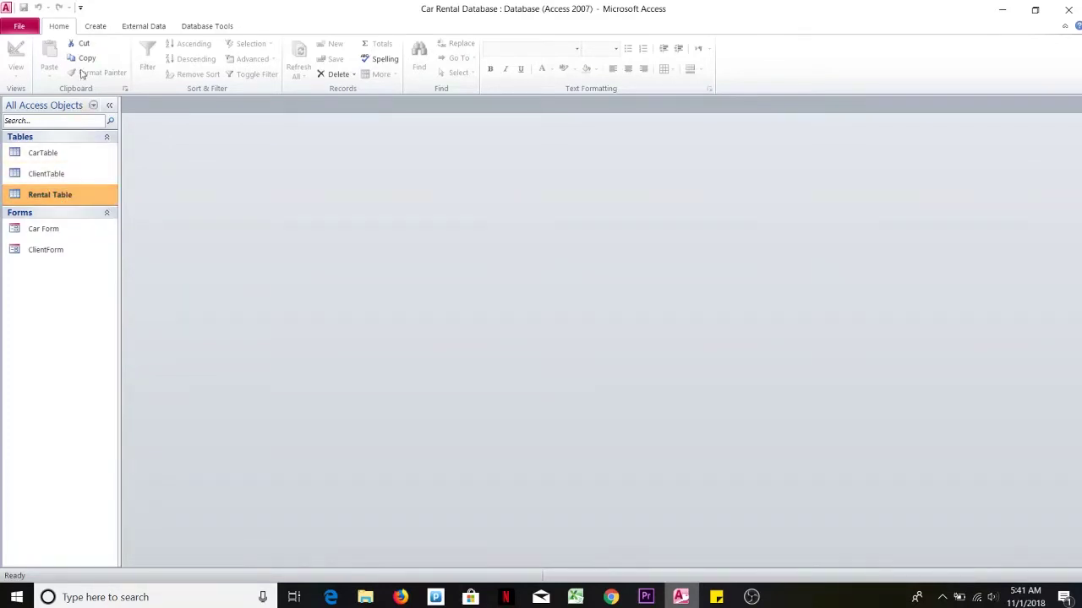
left_click(96, 26)
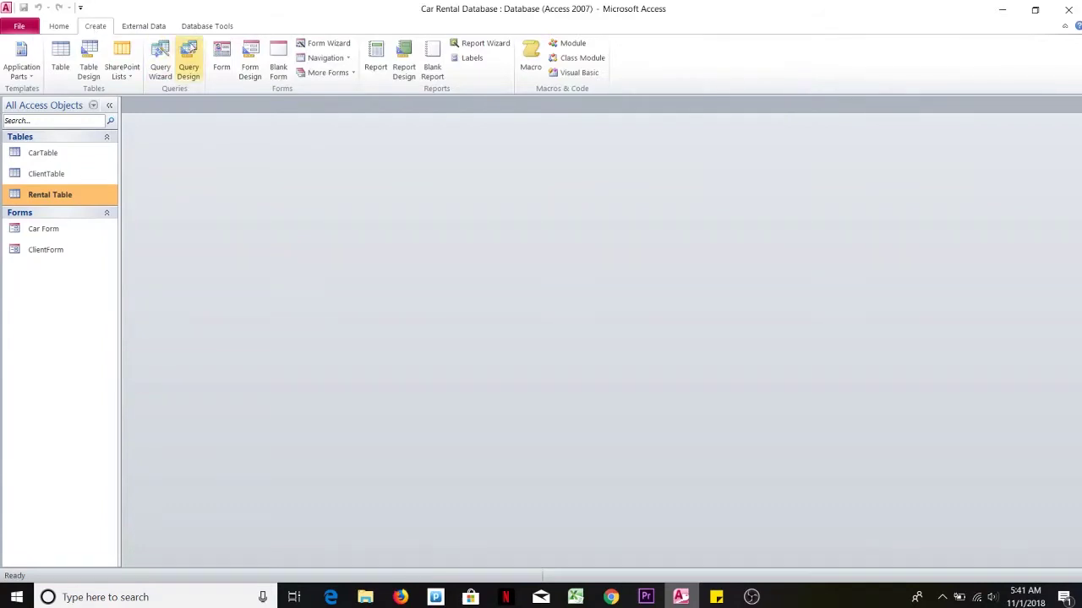
left_click(220, 55)
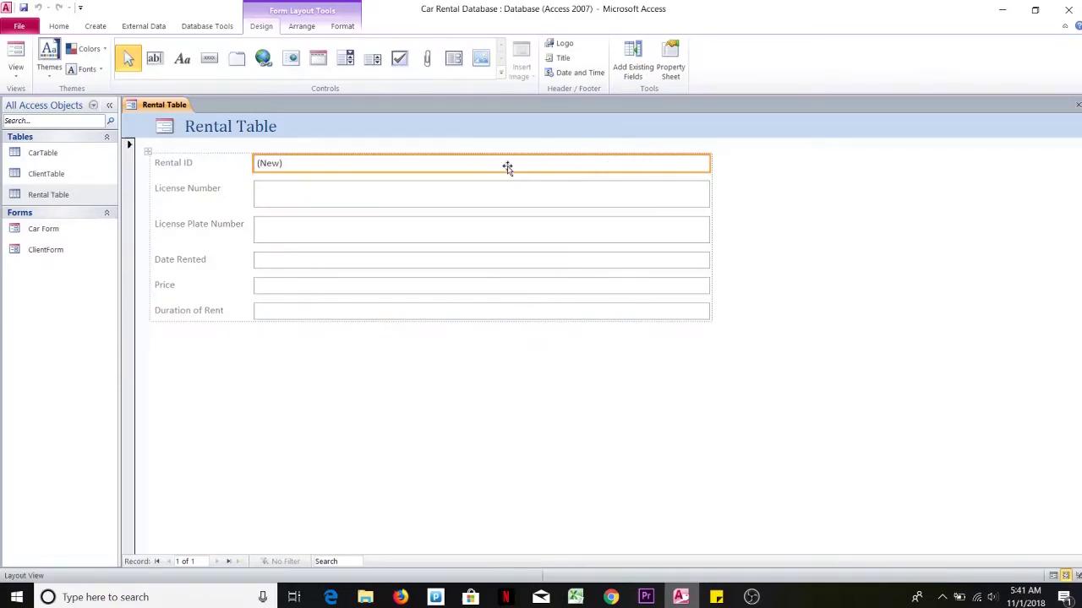
Step: Close the new Rental Table form and save it under the name Rental Form
left_click(1077, 105)
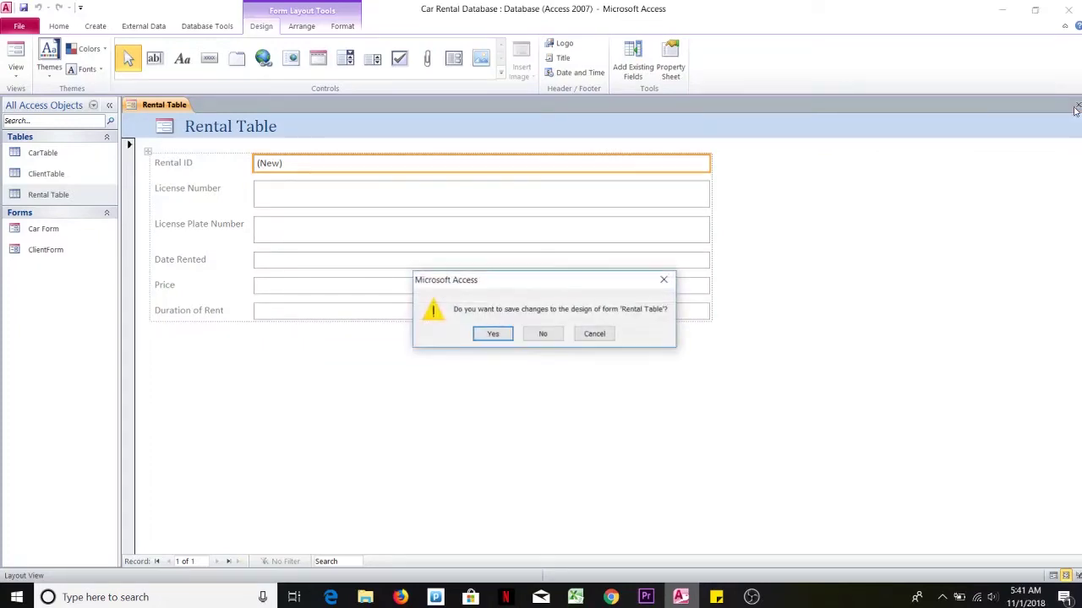
left_click(499, 330)
left_click(534, 209)
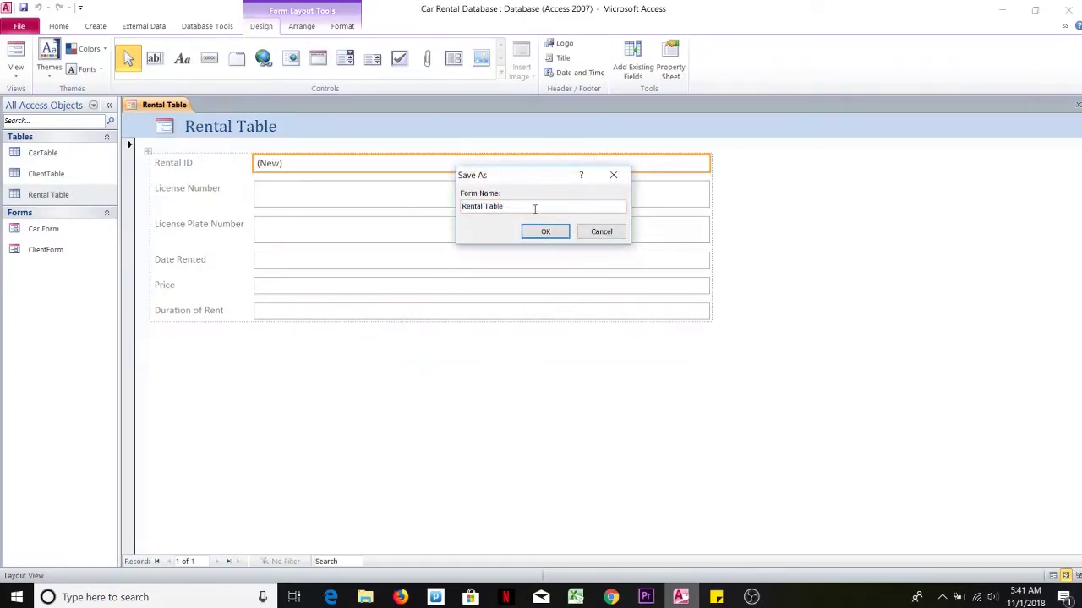
key("BackSpace")
key("BackSpace")
key("BackSpace")
key("BackSpace")
key("BackSpace")
key("BackSpace")
type("Form")
left_click(532, 235)
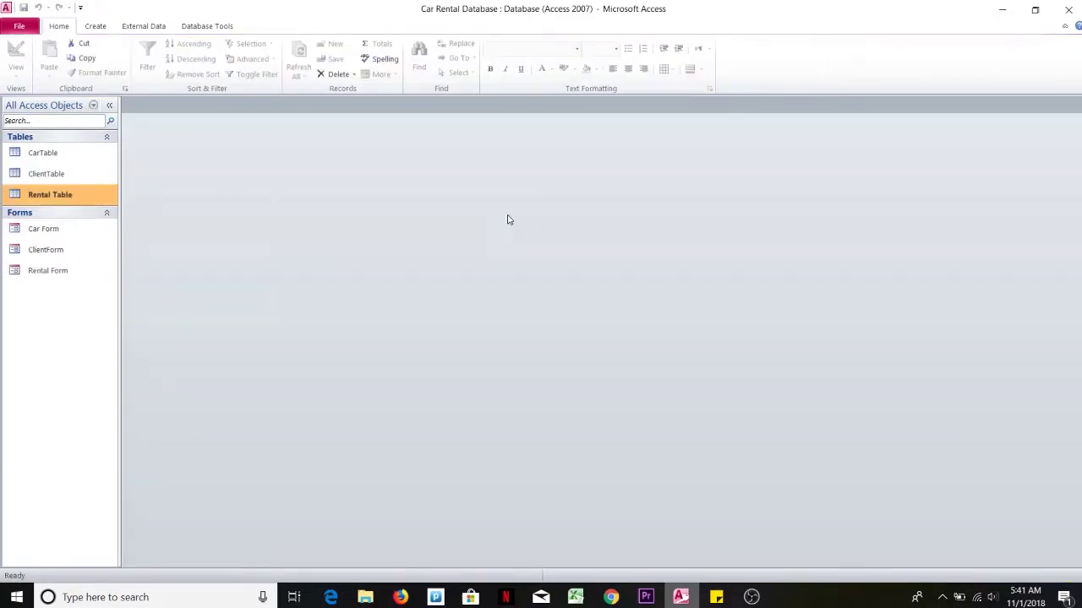
Step: Open Car Form, ClientForm and Rental Form to examine their fields and subforms, and close all three
double_click(43, 230)
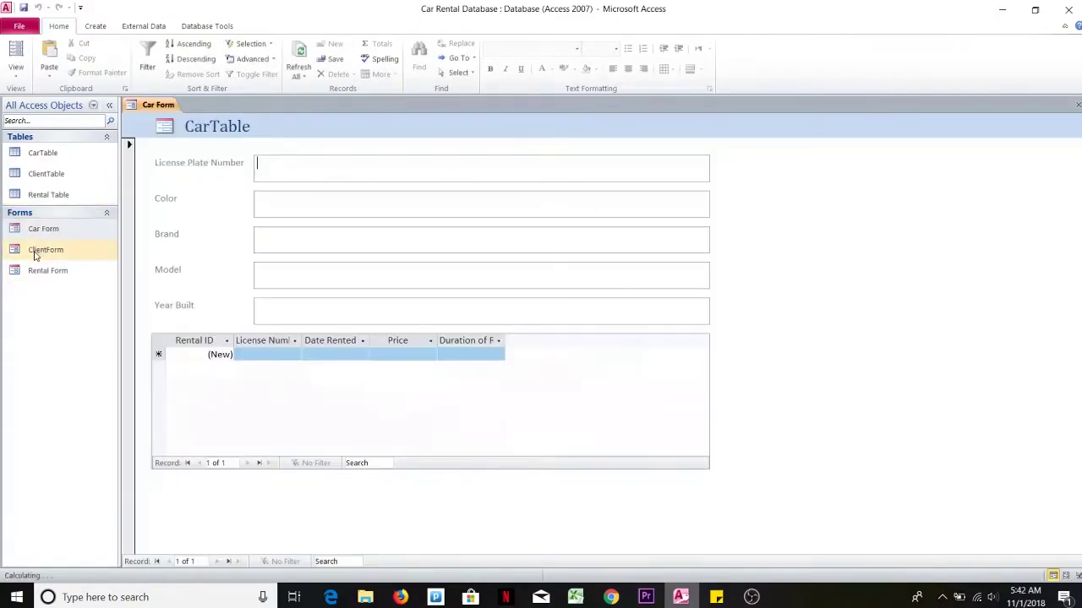
double_click(37, 250)
double_click(36, 272)
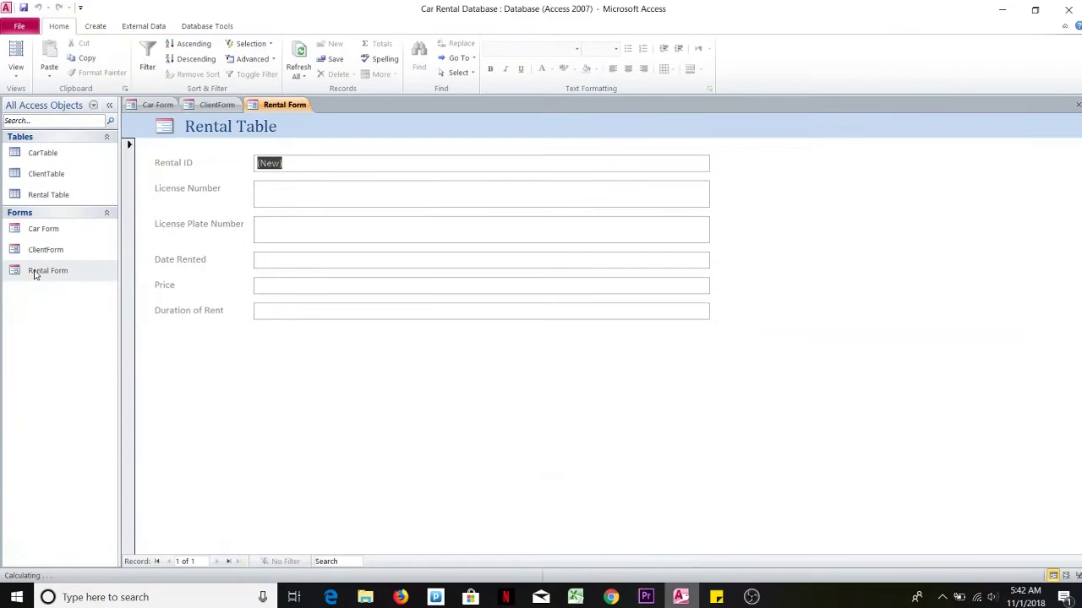
left_click(64, 235)
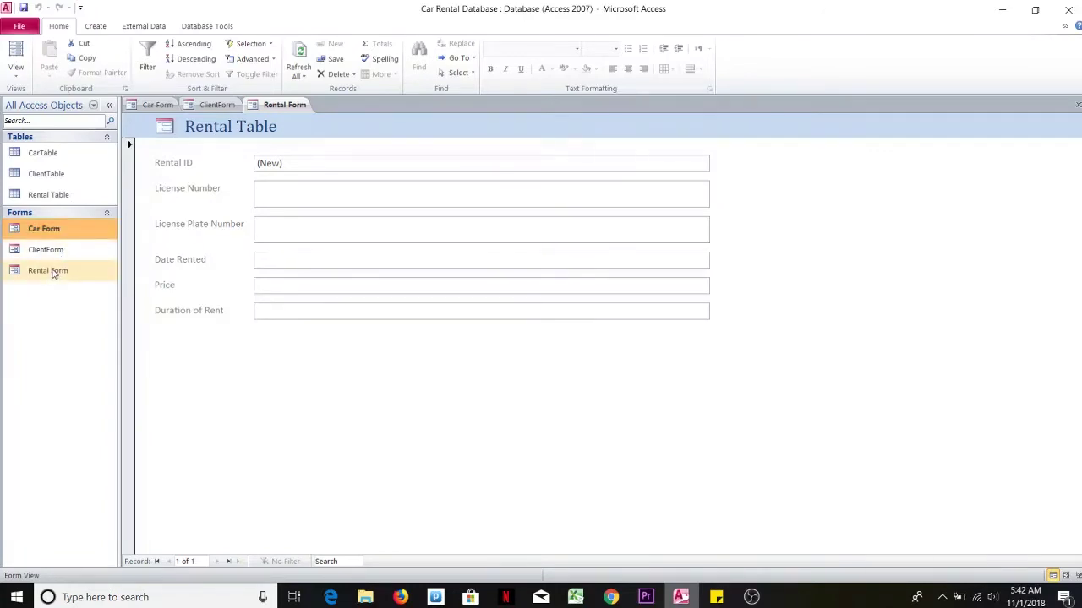
double_click(76, 234)
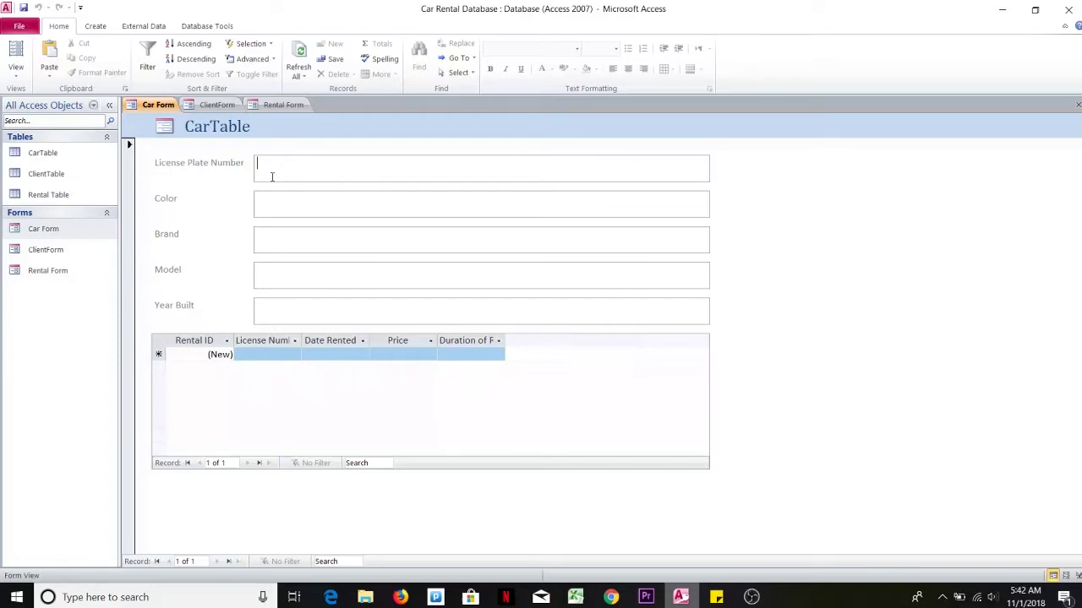
double_click(76, 251)
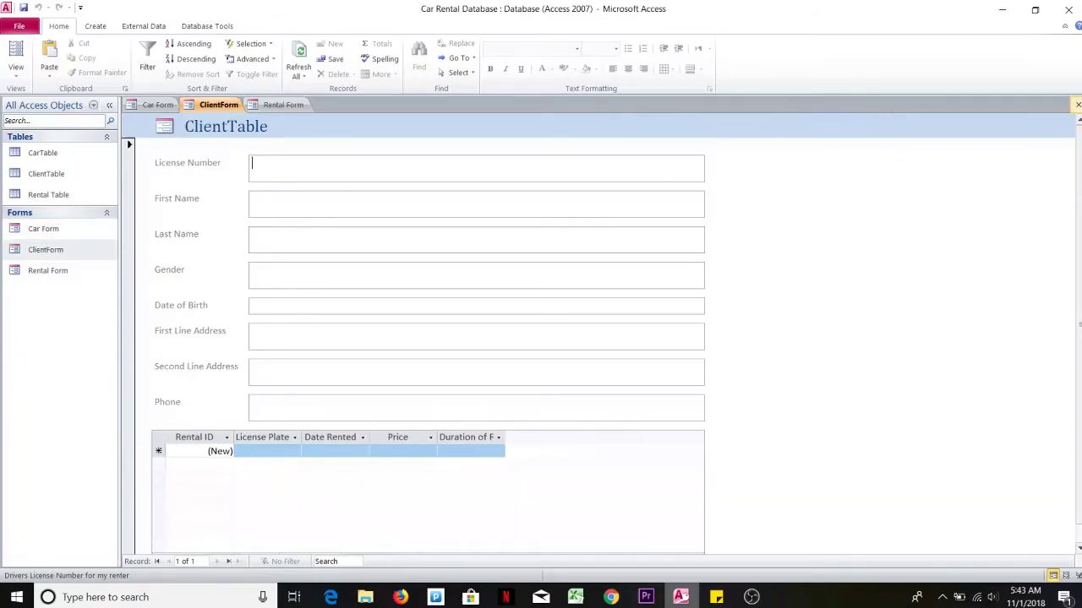
left_click(1079, 105)
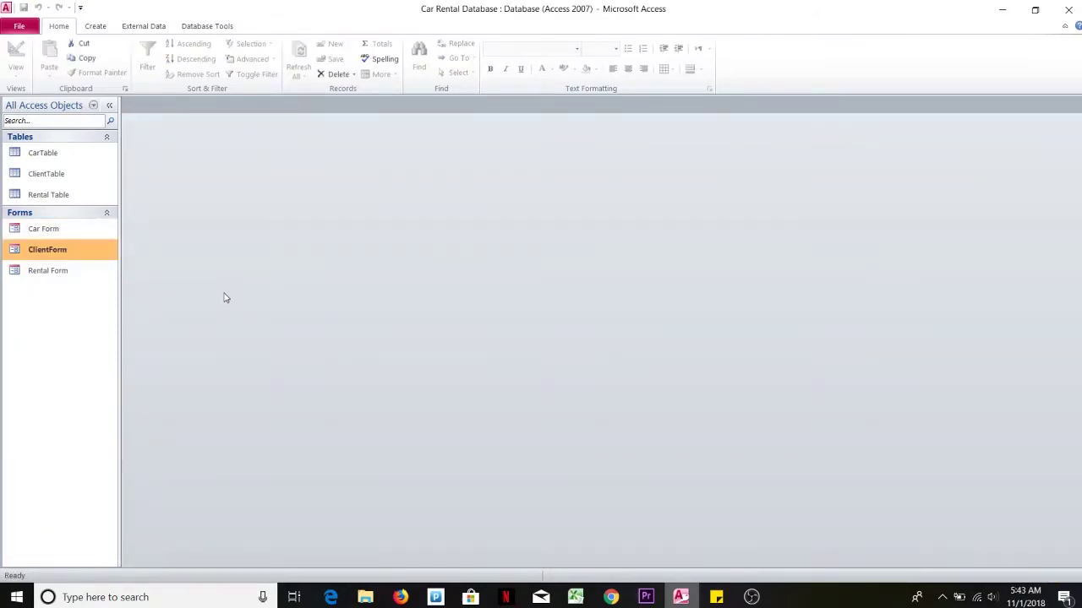
Step: Open Car Form and start a car record with license plate number CAR201 and color Blue
left_click(65, 235)
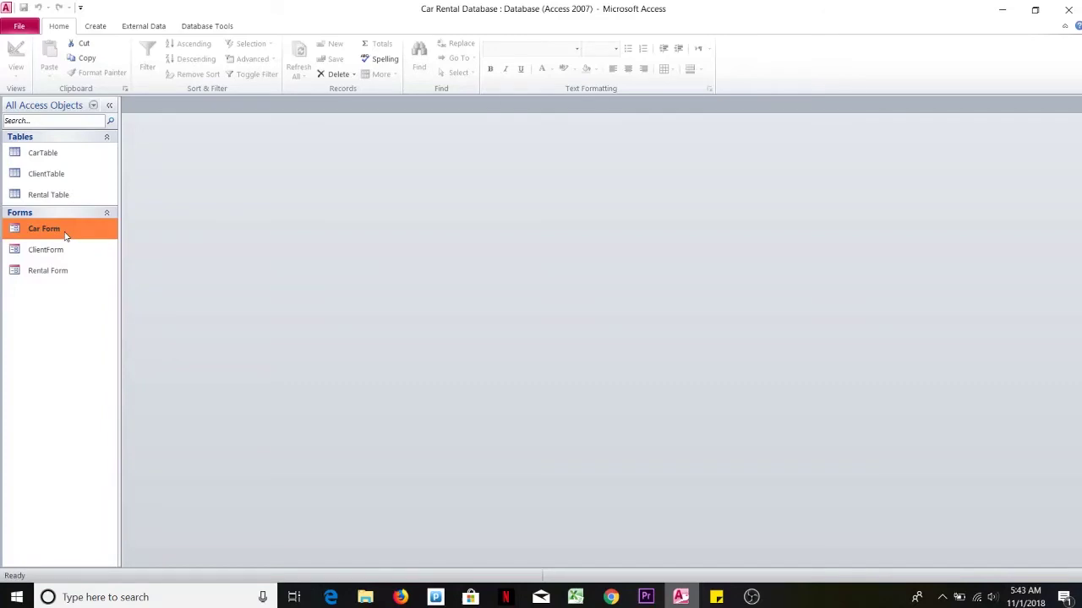
double_click(65, 235)
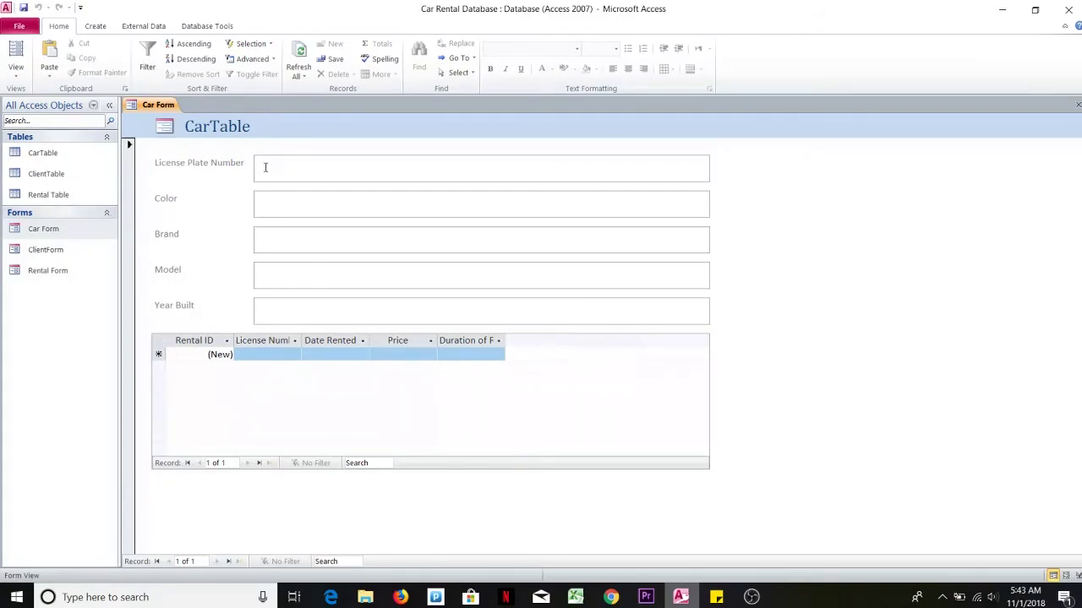
type("CA")
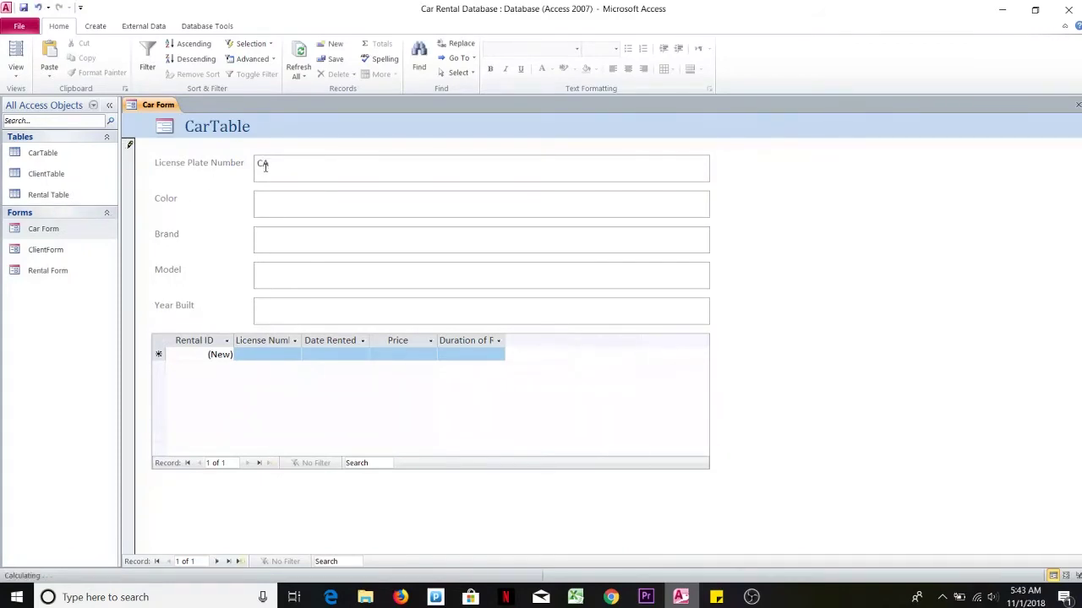
type("R201")
left_click(285, 199)
type("Blue")
Step: Complete the car record with brand Toyota, model Hilux and year built 2002, advance to a new record and close the form
left_click(273, 246)
type("Toyt")
key("BackSpace")
type("ota")
left_click(270, 279)
type("Hilux")
left_click(262, 309)
type("2002")
left_click(241, 563)
left_click(1078, 104)
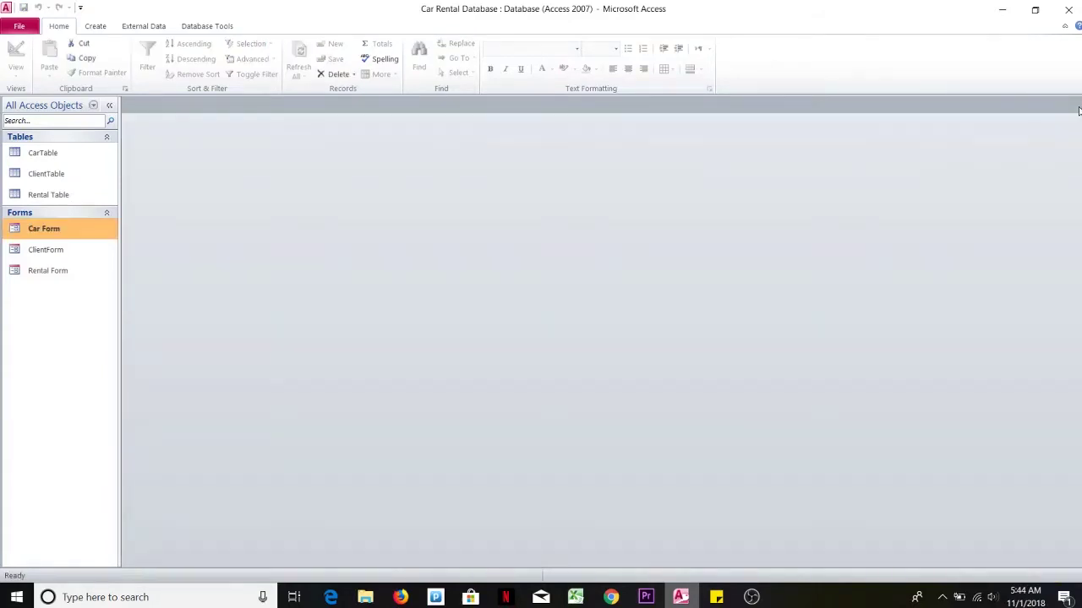
Step: Open CarTable to check the entered car record, close it and open Car Form
double_click(48, 154)
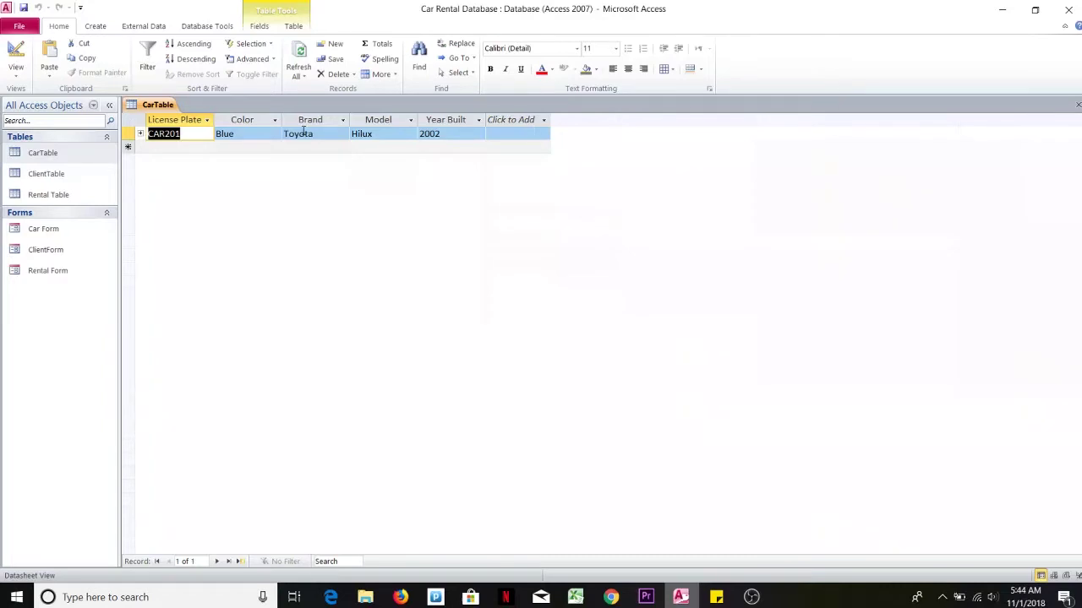
left_click(1078, 105)
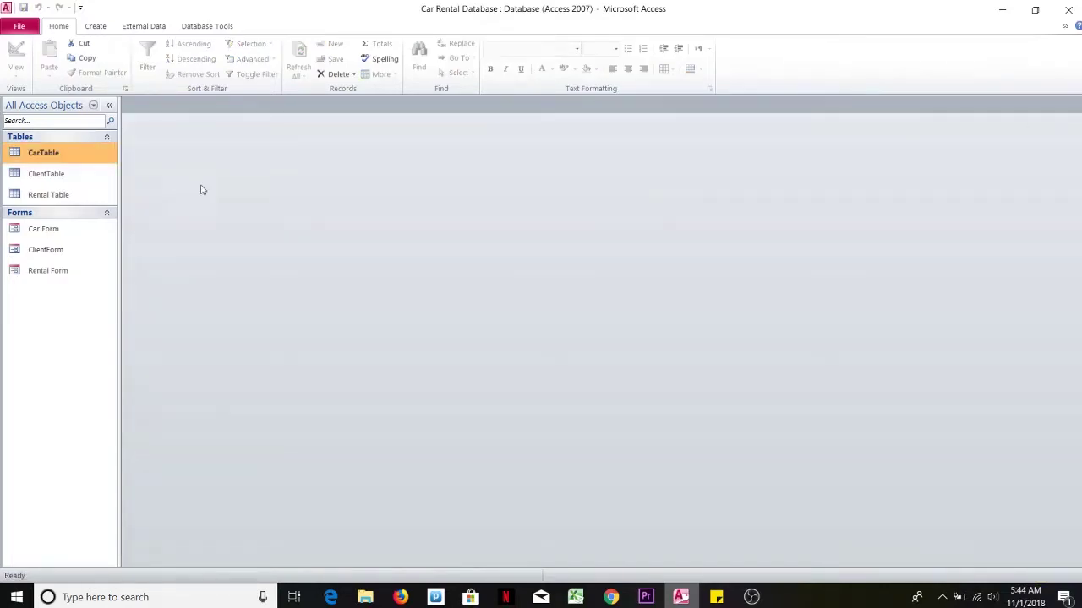
double_click(68, 229)
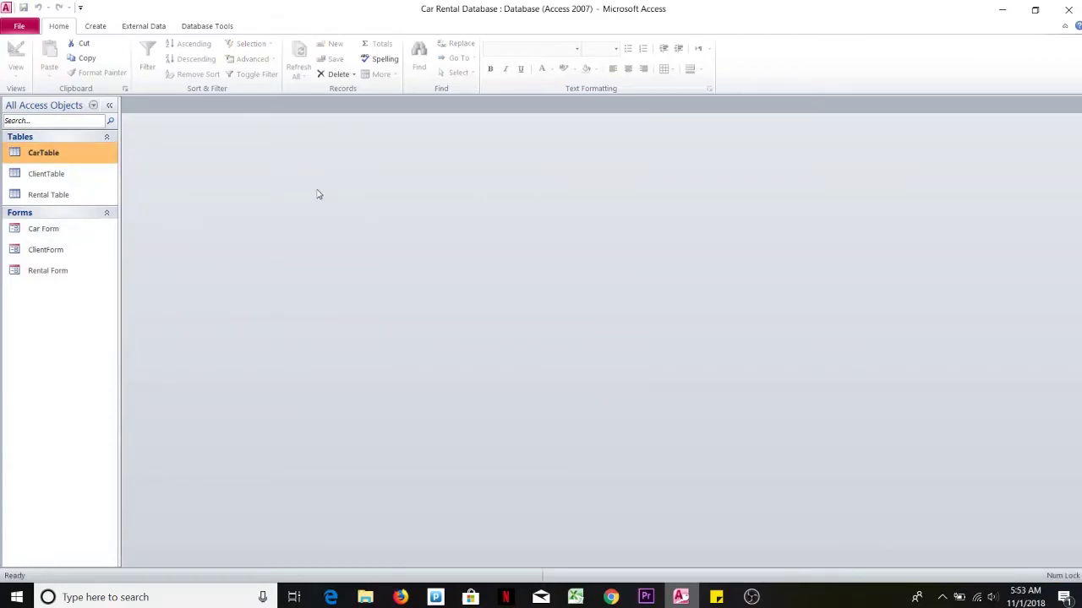
Step: Open CarTable, ClientTable and Rental Table to examine their records and fields
double_click(79, 158)
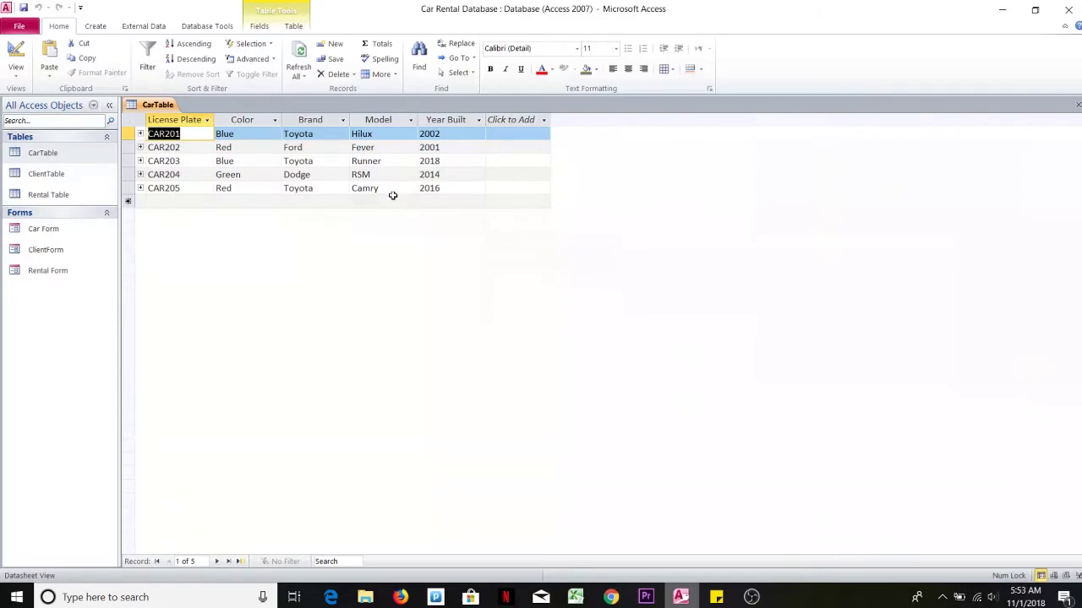
double_click(55, 178)
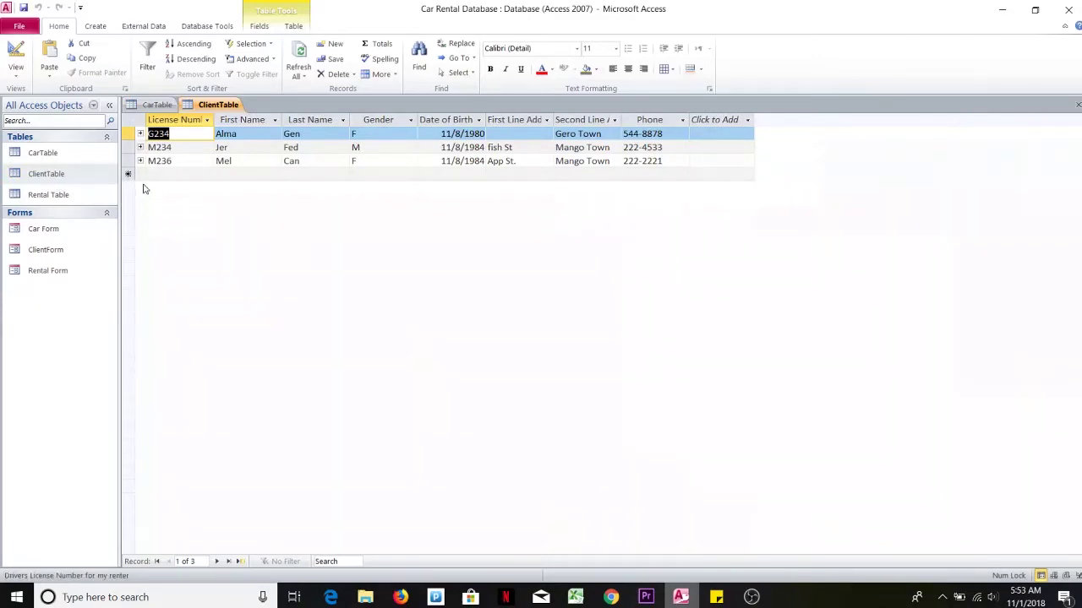
double_click(87, 198)
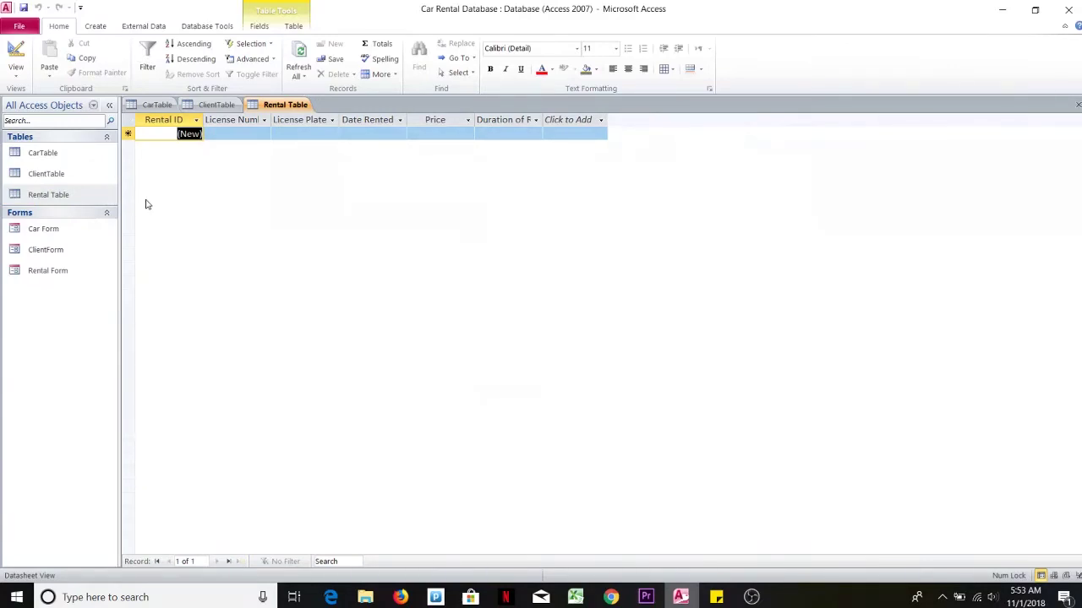
Step: Open Rental Form and fill its License Number with the third client's license number copied from ClientTable
double_click(66, 271)
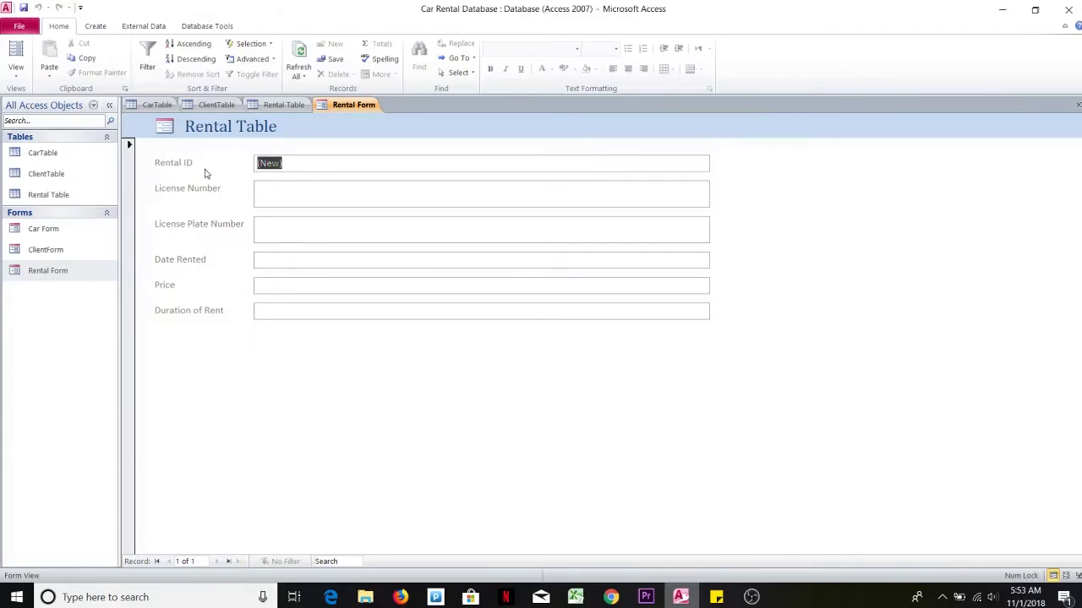
left_click(276, 193)
left_click(216, 105)
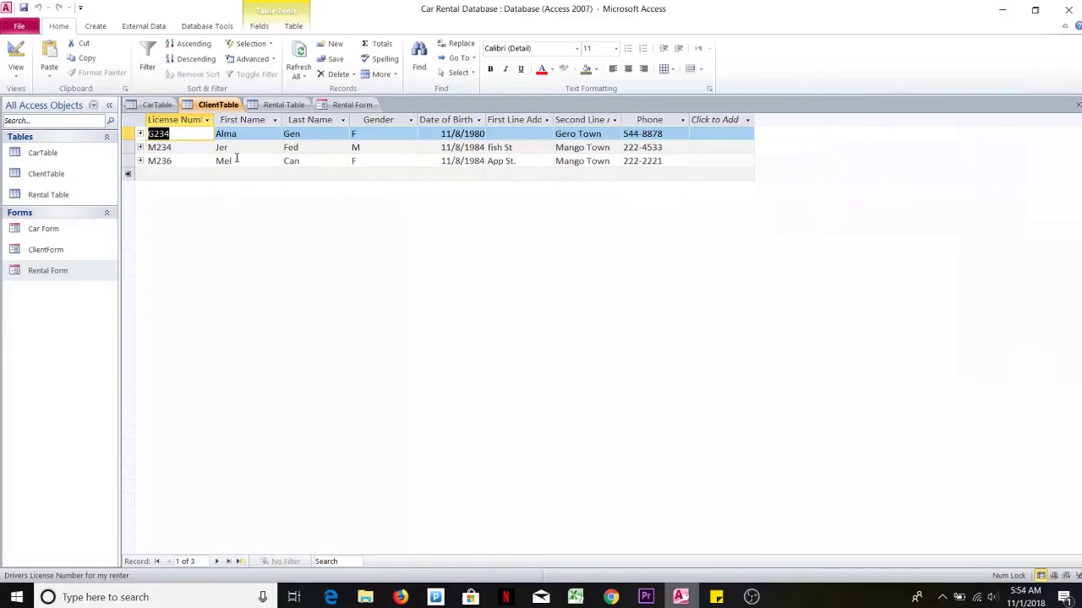
left_click(234, 161)
left_click(235, 160)
left_click(309, 161)
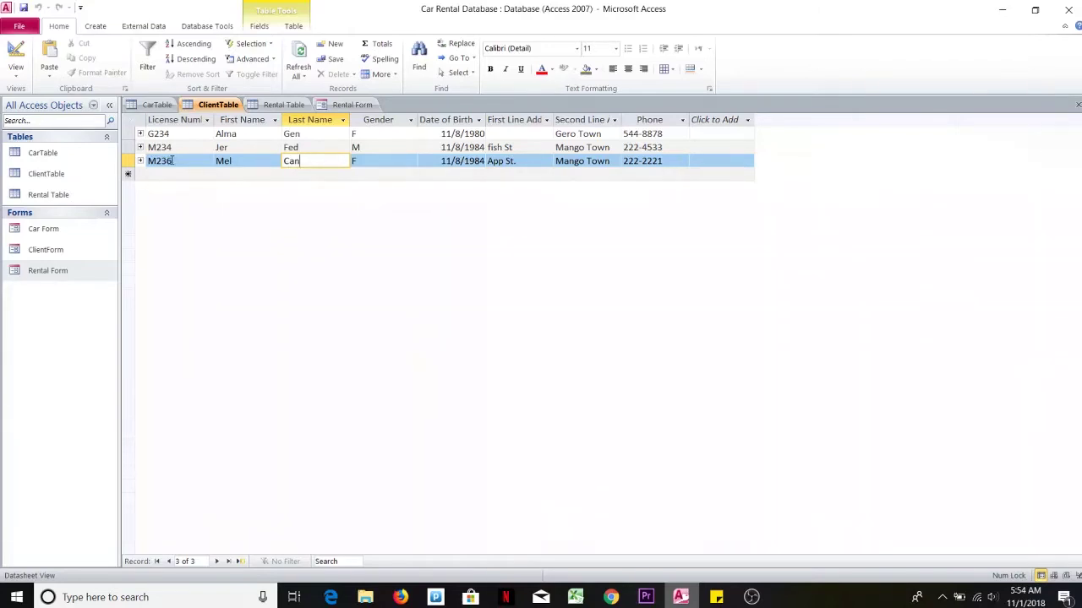
left_click_drag(173, 160, 148, 161)
key("ctrl+c")
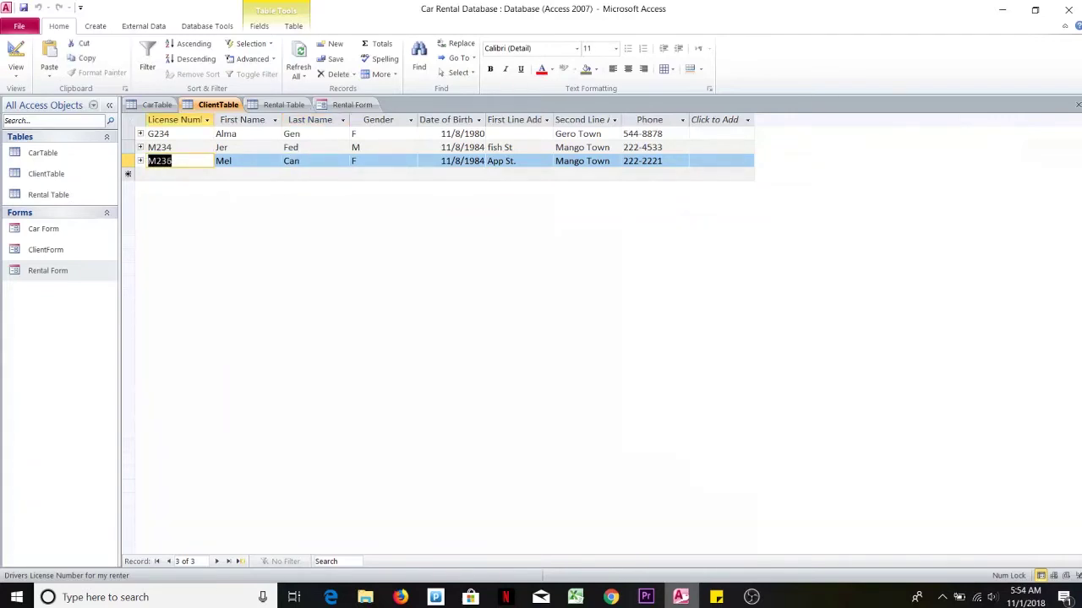
left_click(351, 104)
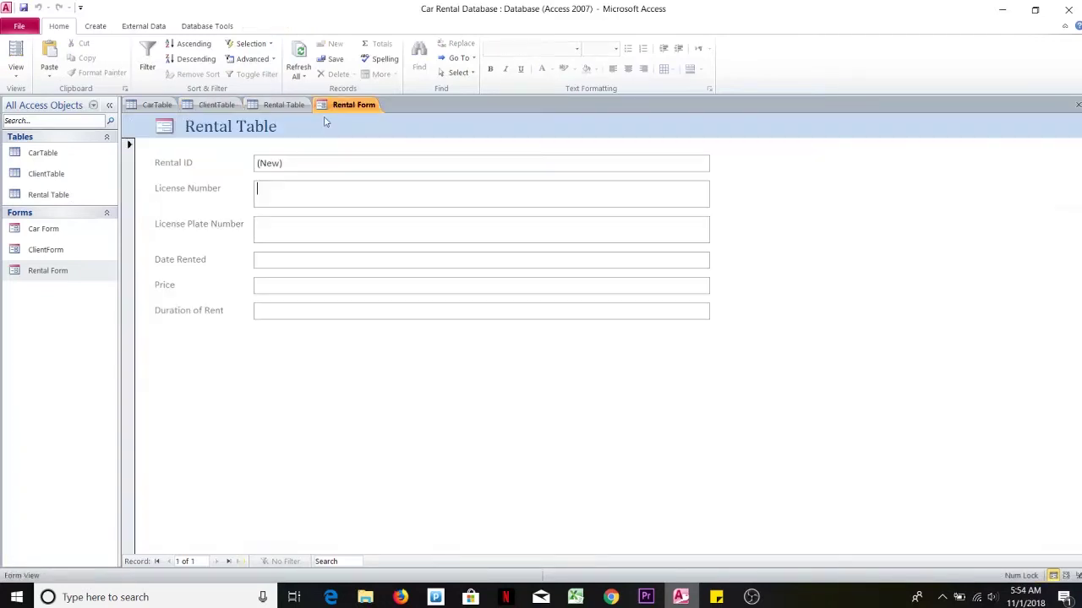
left_click(262, 191)
key("ctrl+v")
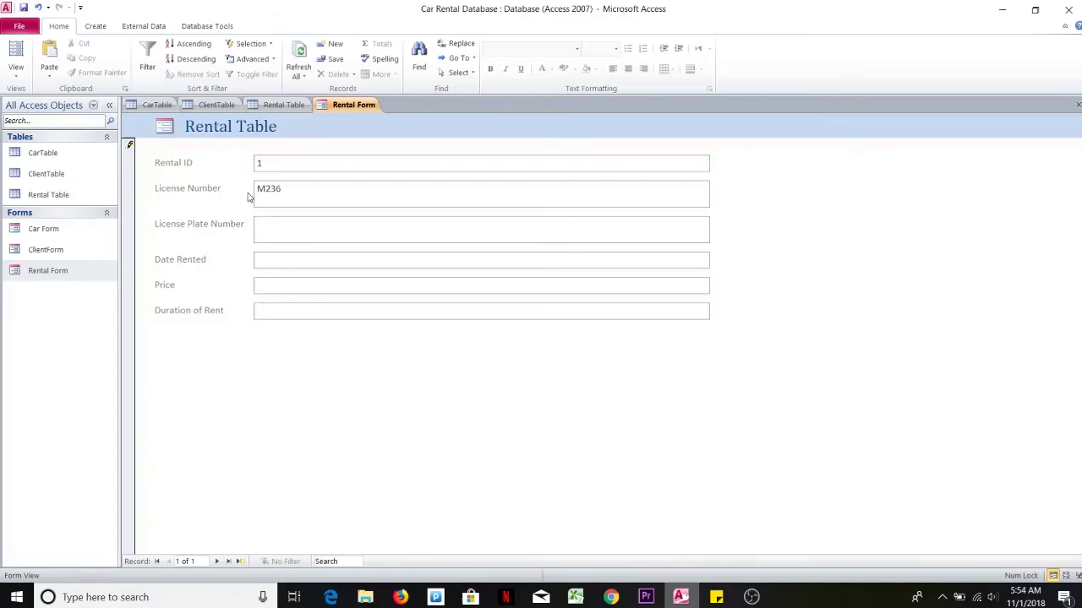
Step: Copy license plate number CAR203 from CarTable into the License Plate Number of the rental record
left_click(157, 105)
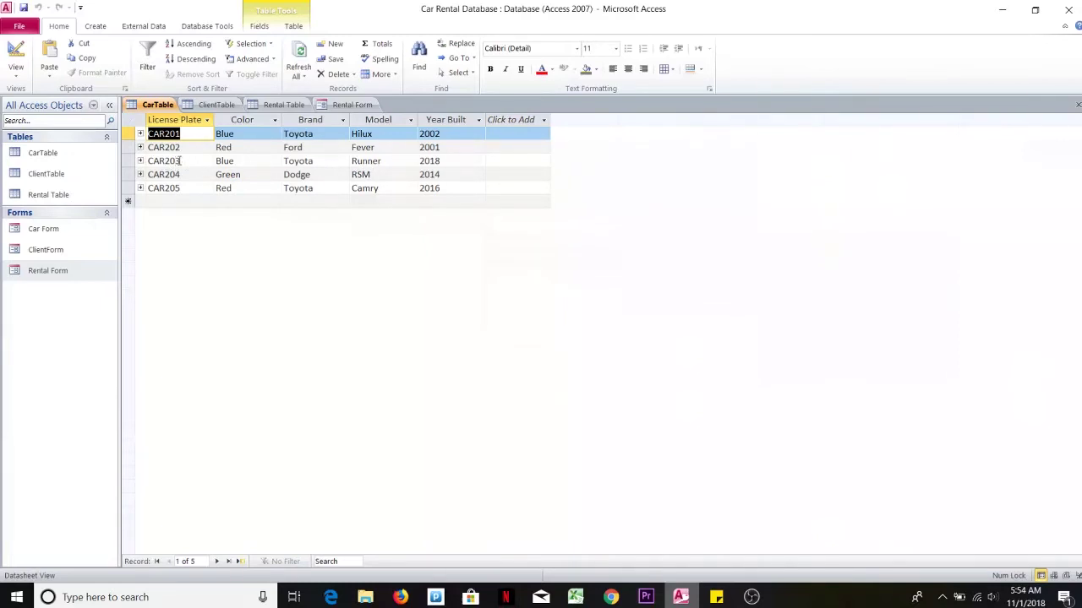
left_click_drag(179, 161, 147, 161)
key("ctrl+c")
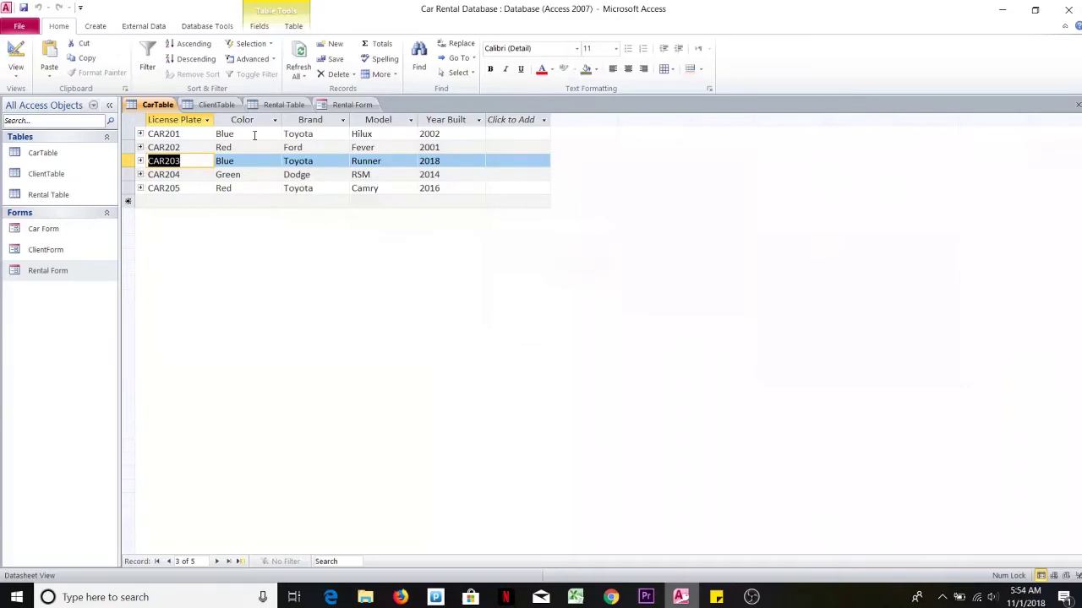
left_click(351, 104)
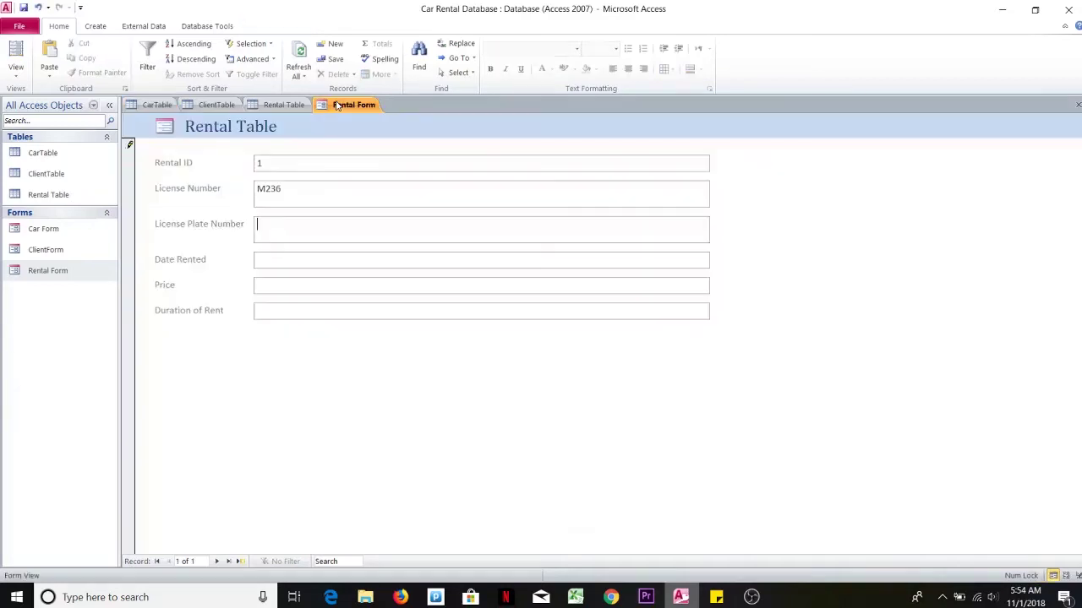
left_click(258, 227)
key("ctrl+v")
Step: Complete the rental record with date rented 11/1/2018, price 100 and duration of rent 1, and advance to a new record
left_click(268, 258)
left_click(718, 258)
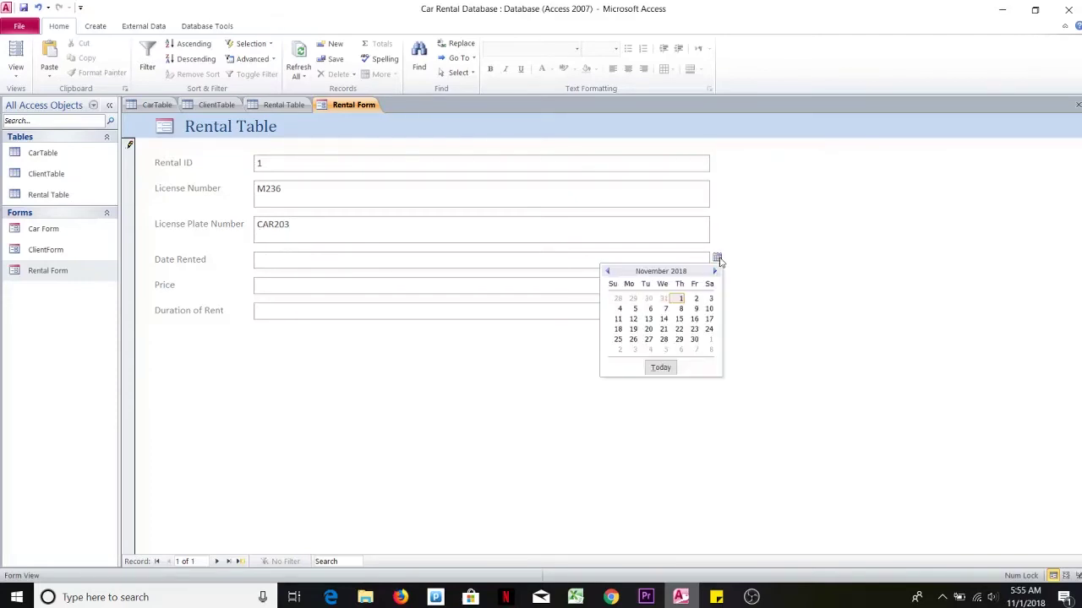
left_click(682, 302)
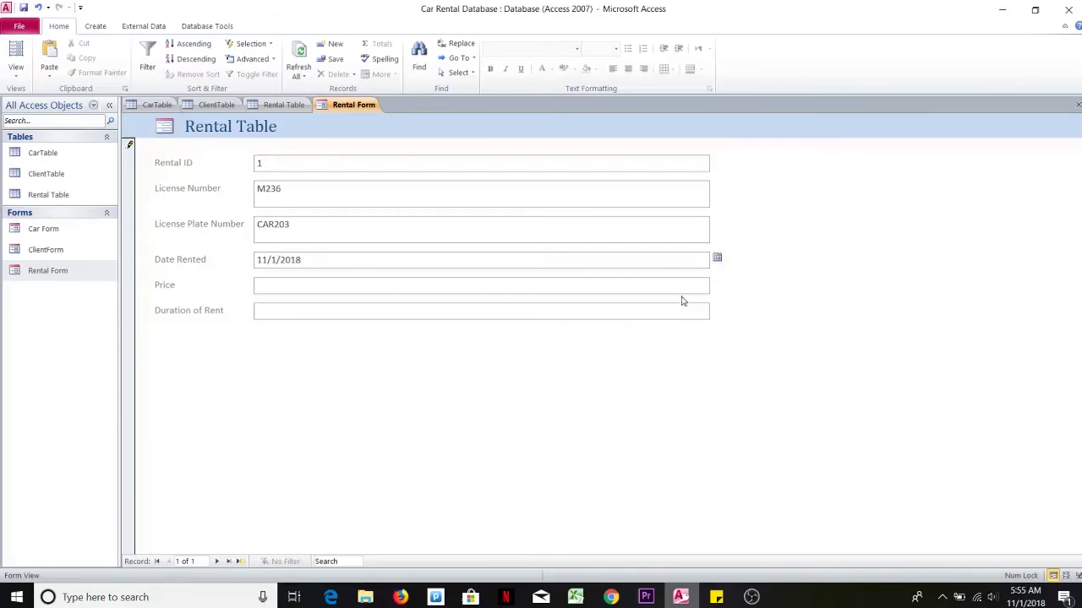
left_click(275, 286)
type("100")
left_click(267, 313)
type("1")
left_click(376, 285)
left_click(240, 561)
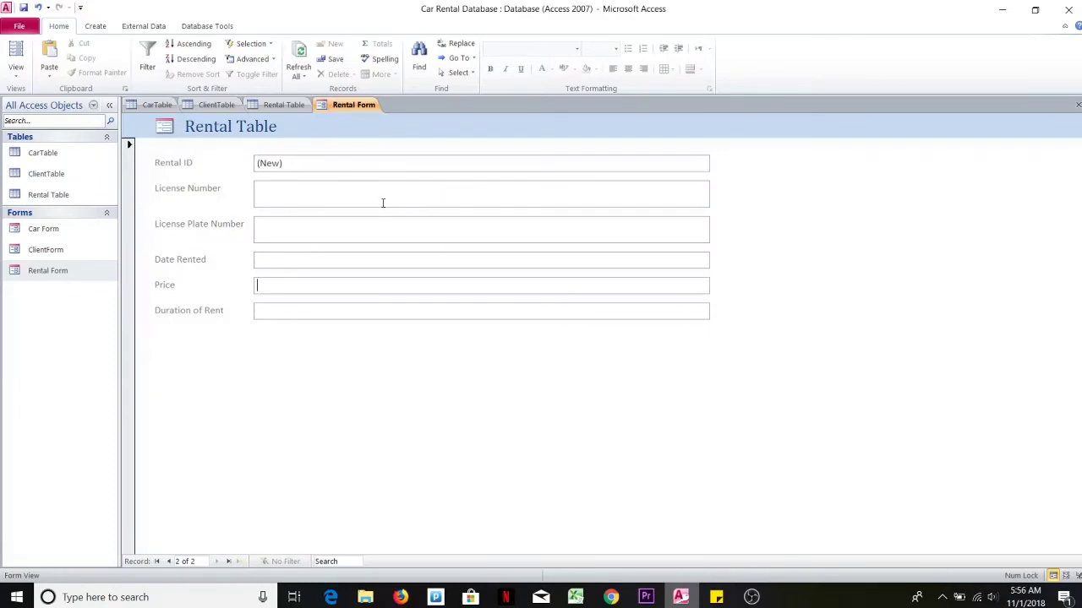
Step: Close all open tables and Rental Form, reopen Rental Table to check the entered rental record, and close it
double_click(65, 201)
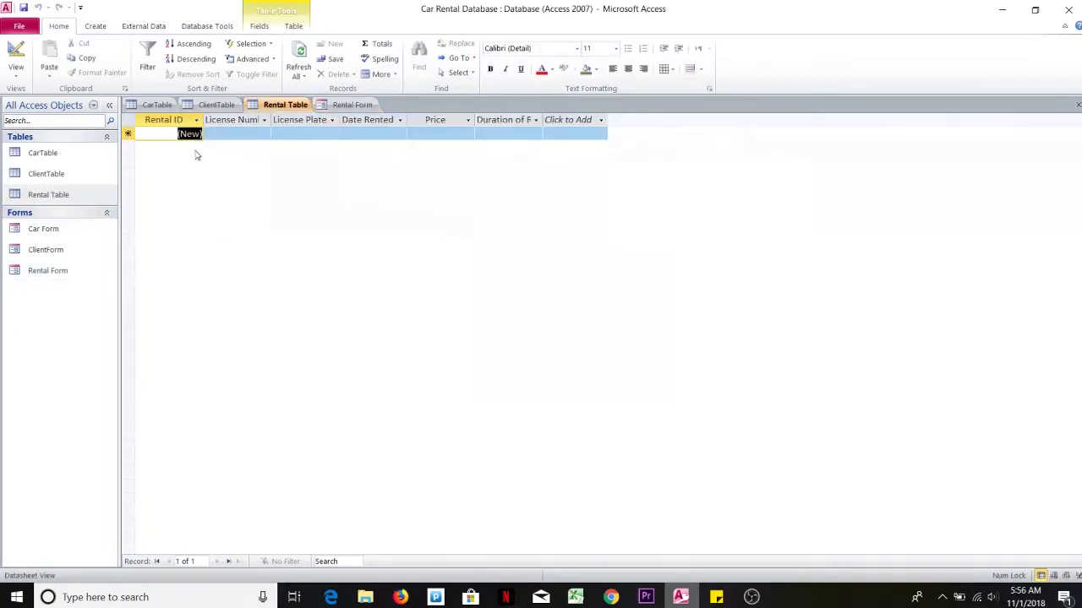
left_click(1077, 105)
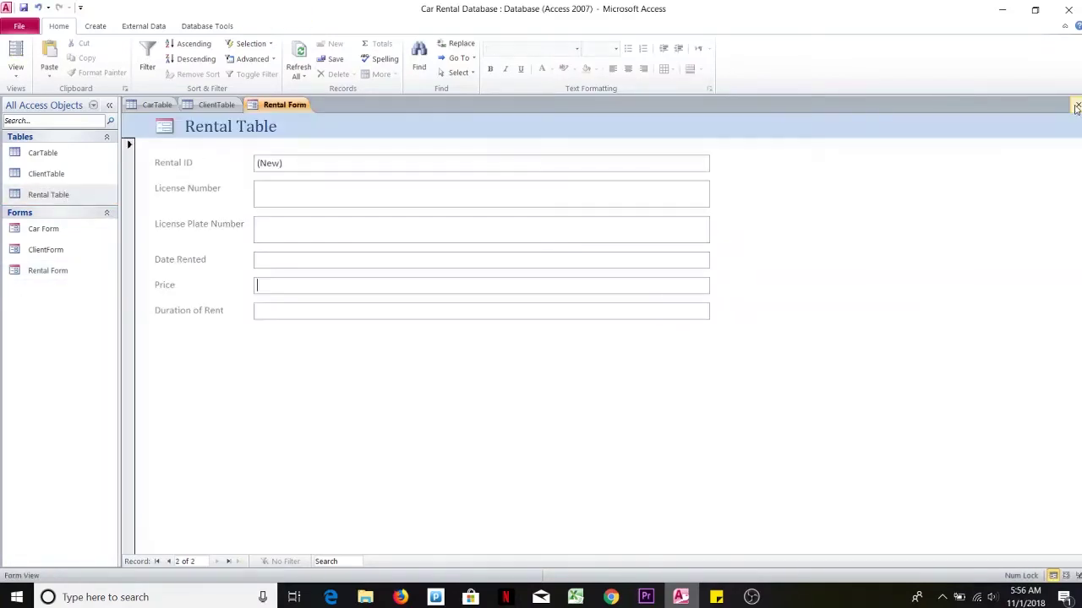
left_click(1075, 104)
left_click(1075, 105)
left_click(1075, 104)
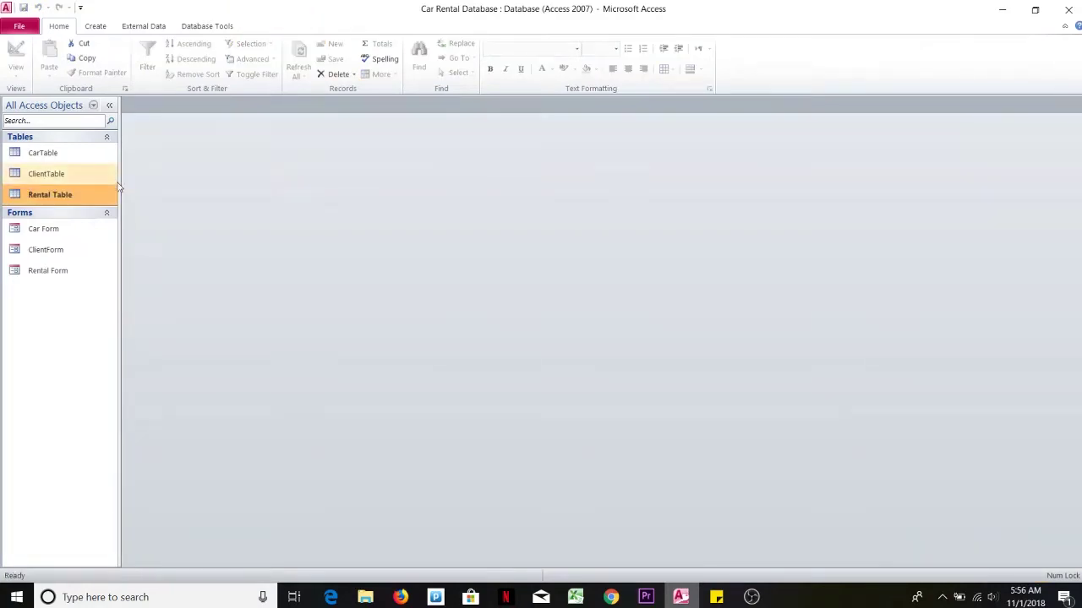
double_click(89, 200)
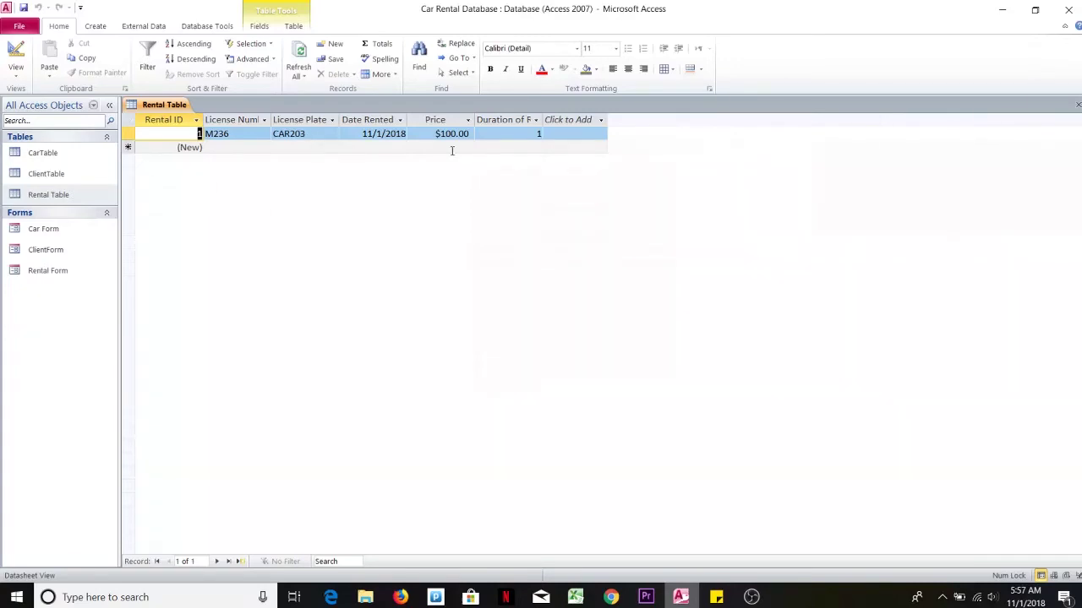
left_click(1077, 104)
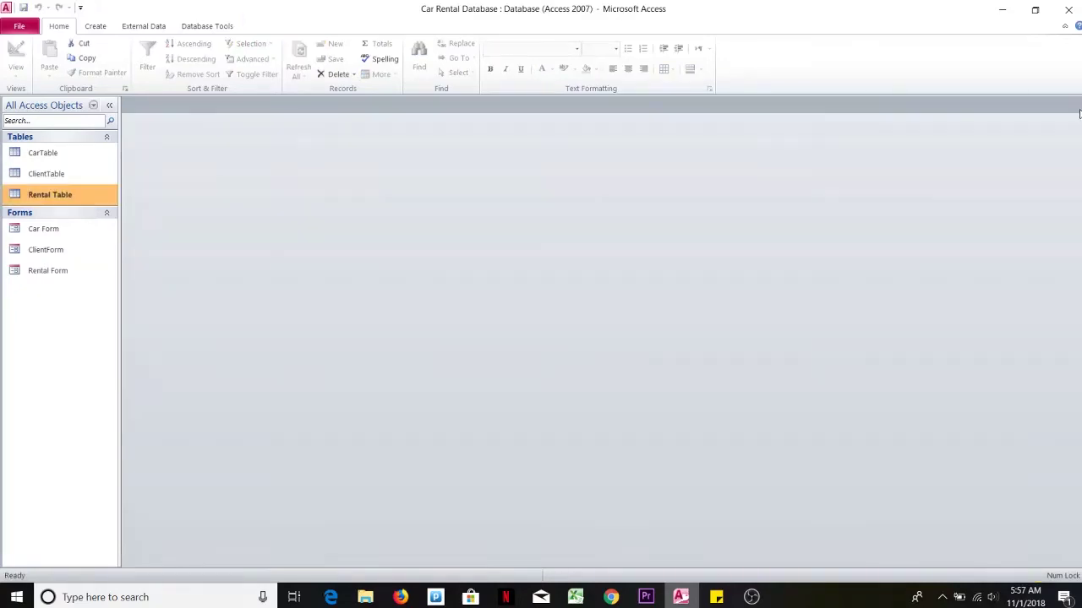
Step: Open Rental Form in Design View and delete the License Number field with its label
double_click(54, 271)
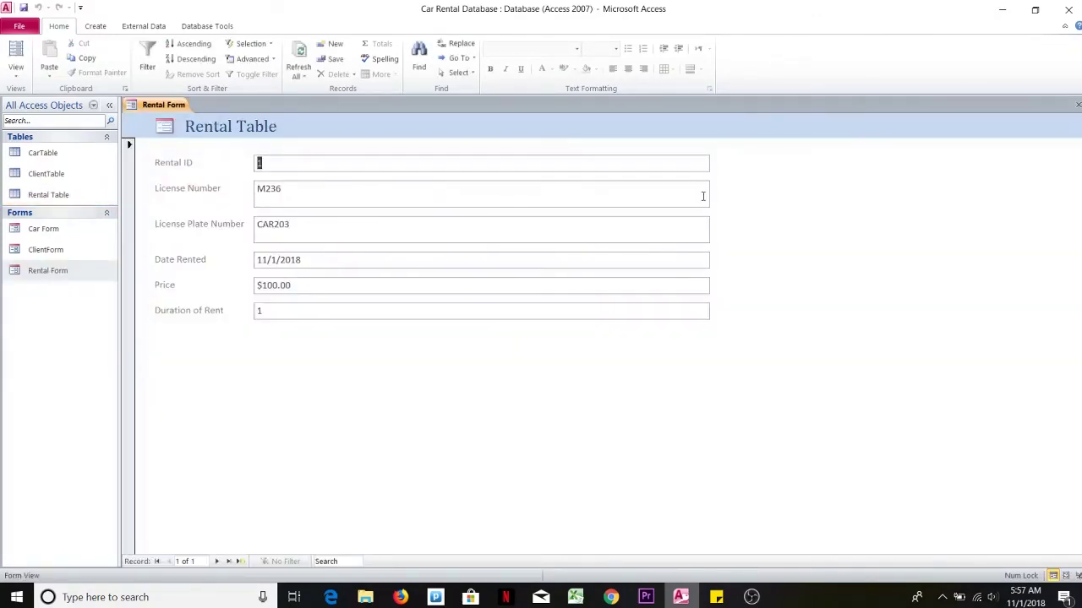
right_click(151, 111)
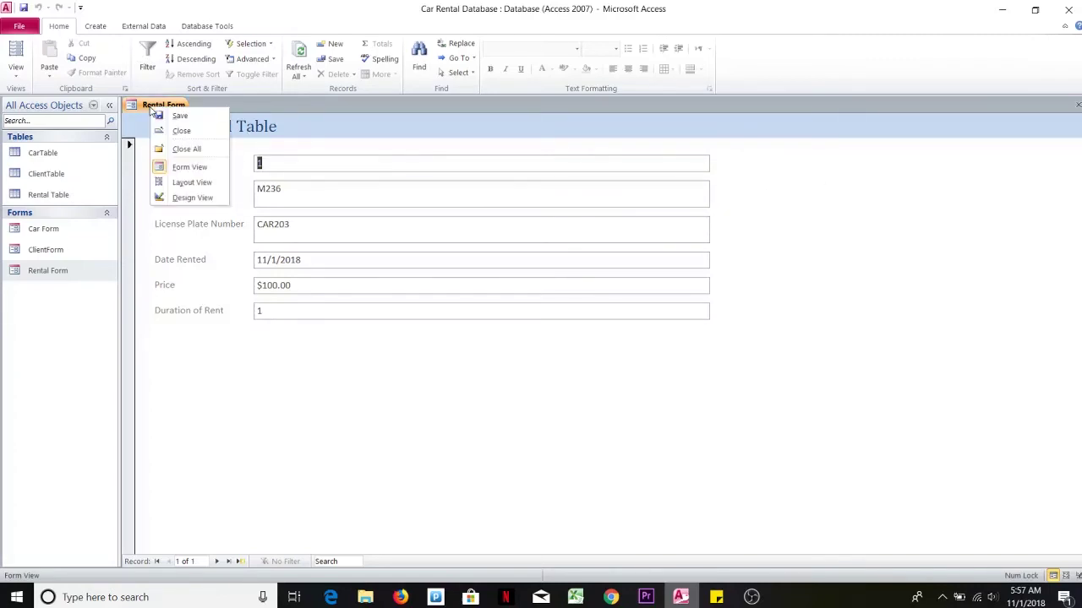
left_click(193, 197)
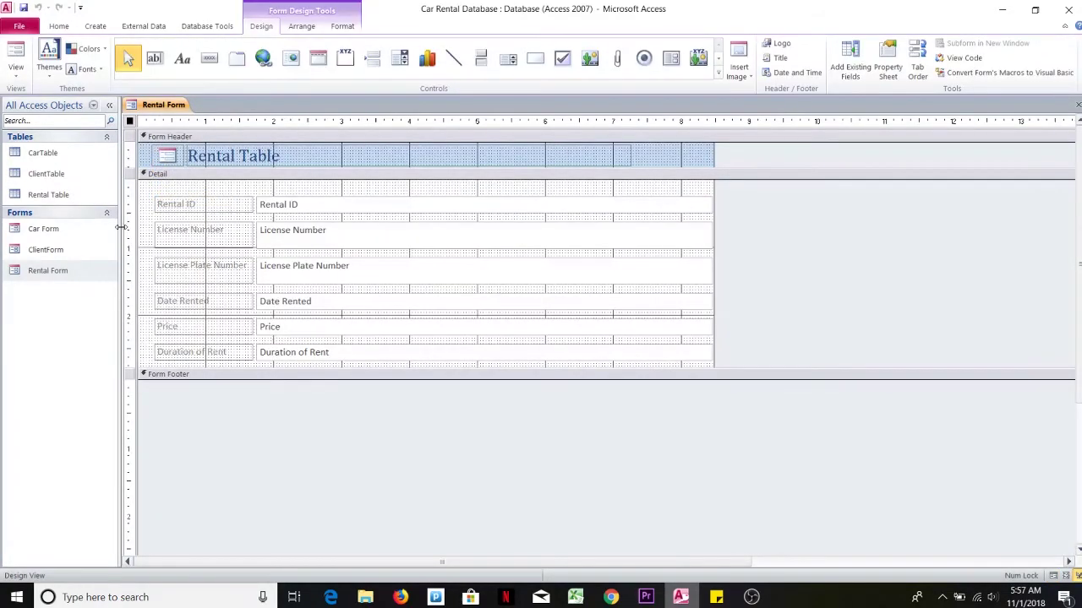
left_click(311, 236)
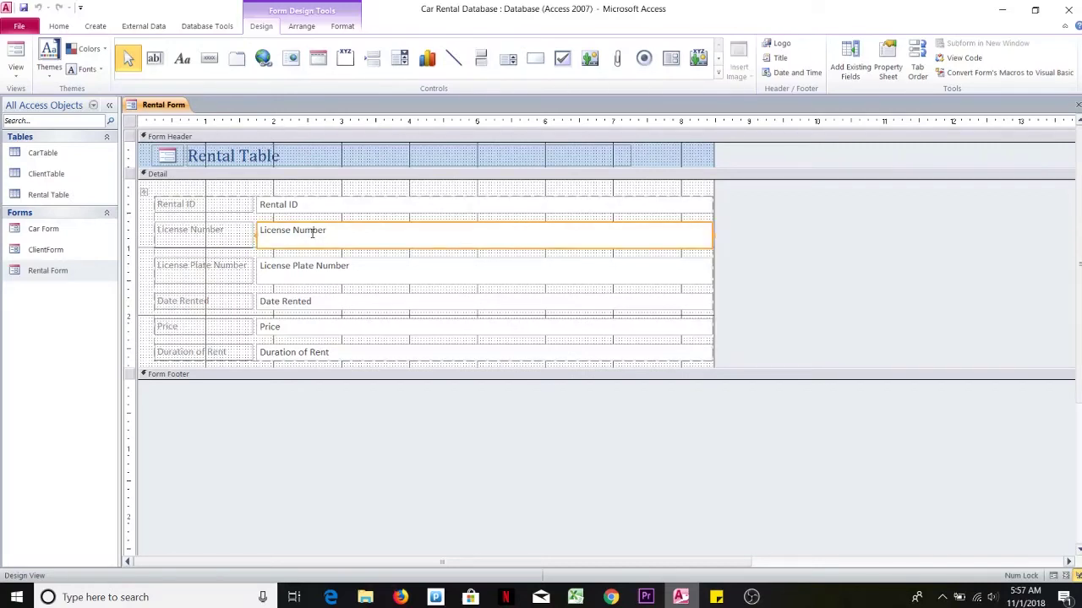
key("Delete")
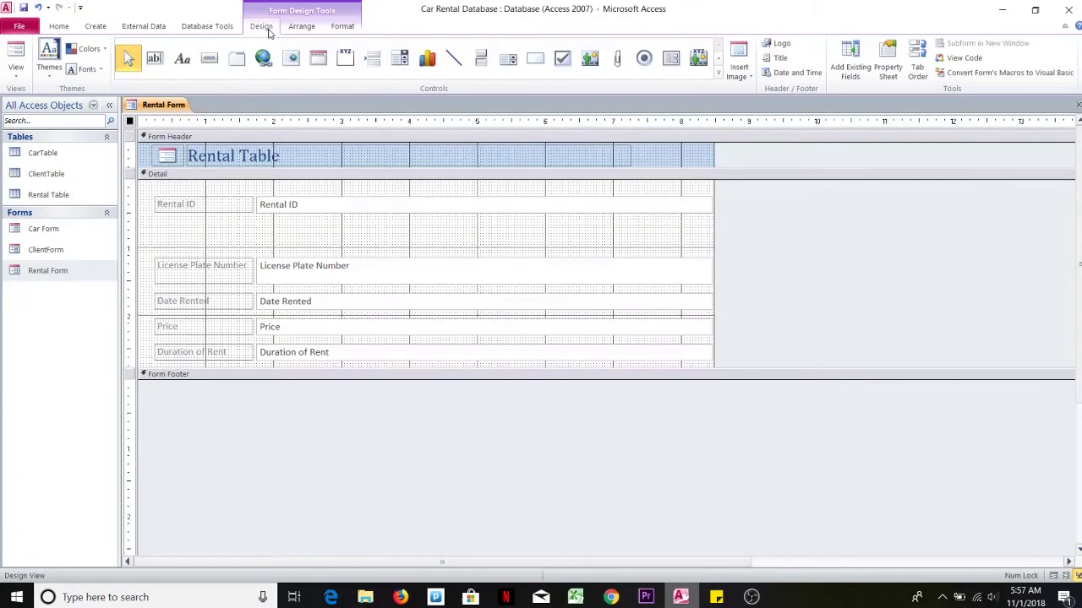
Step: Draw a combo box in the gap beneath Rental ID and have it get its values from ClientTable
left_click(403, 67)
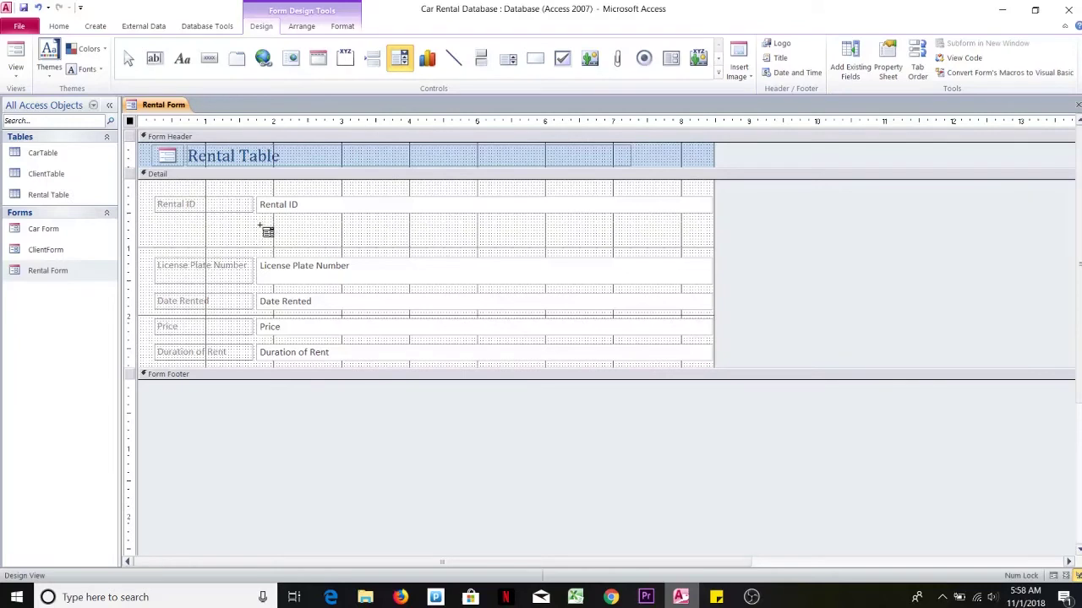
left_click_drag(258, 226, 410, 246)
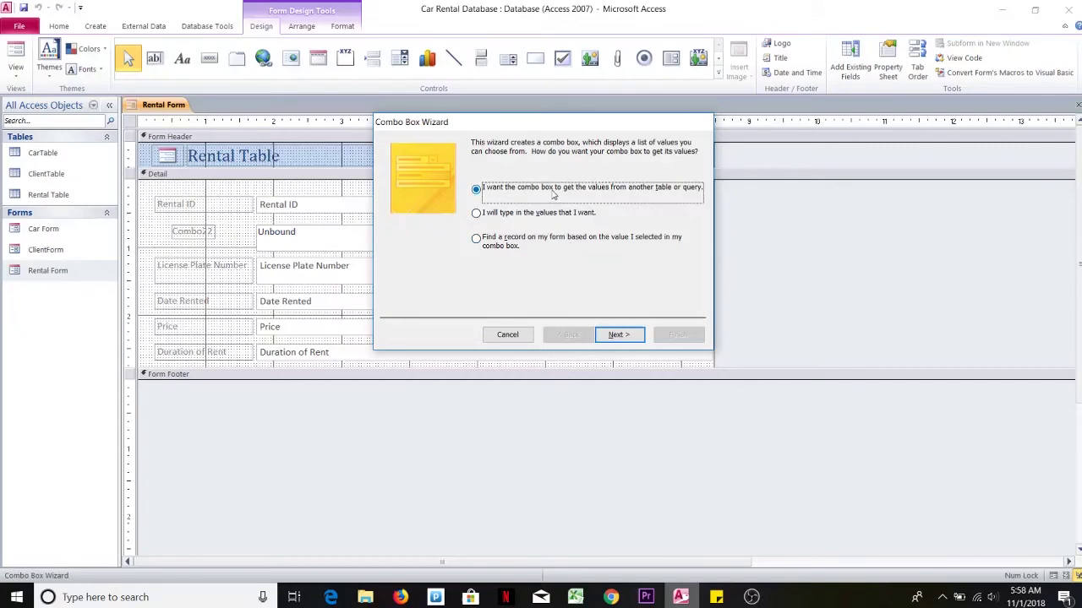
left_click(612, 335)
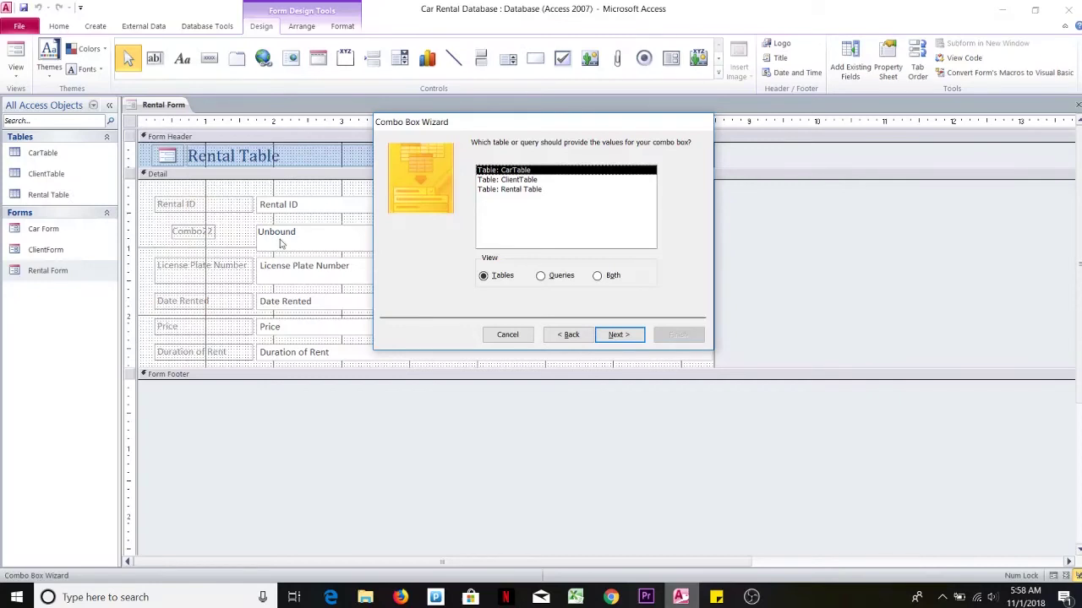
left_click(495, 180)
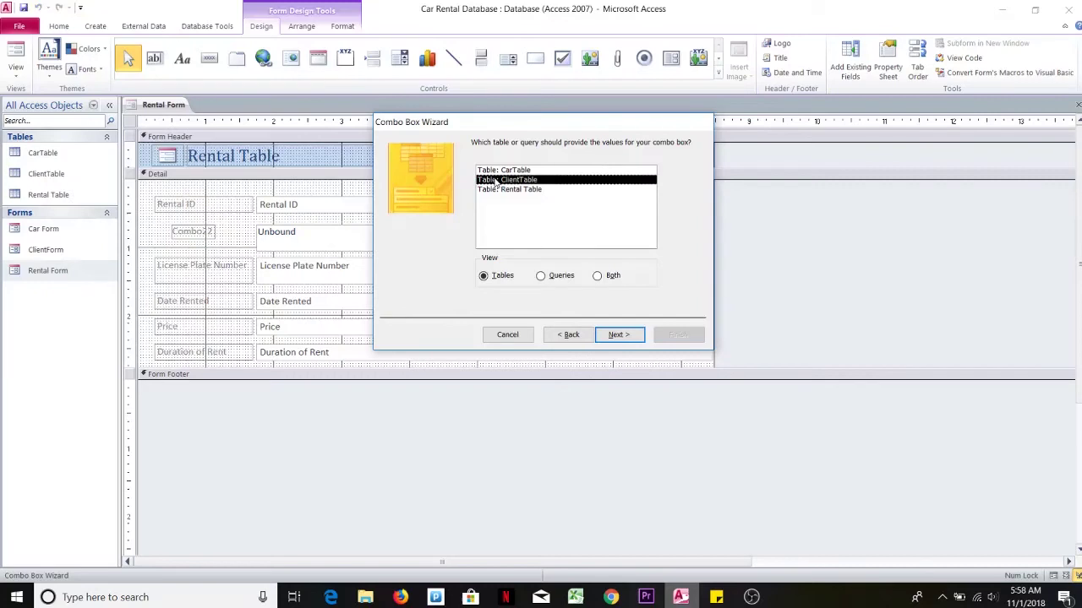
left_click(617, 334)
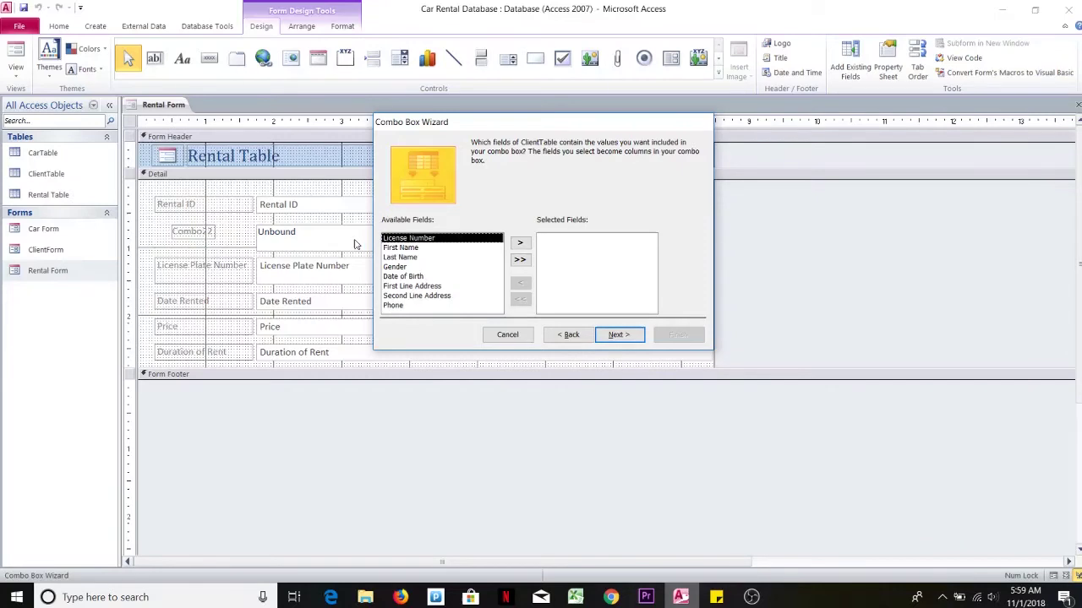
Step: Include ClientTable's First Name and Last Name fields as the combo box columns
left_click(412, 248)
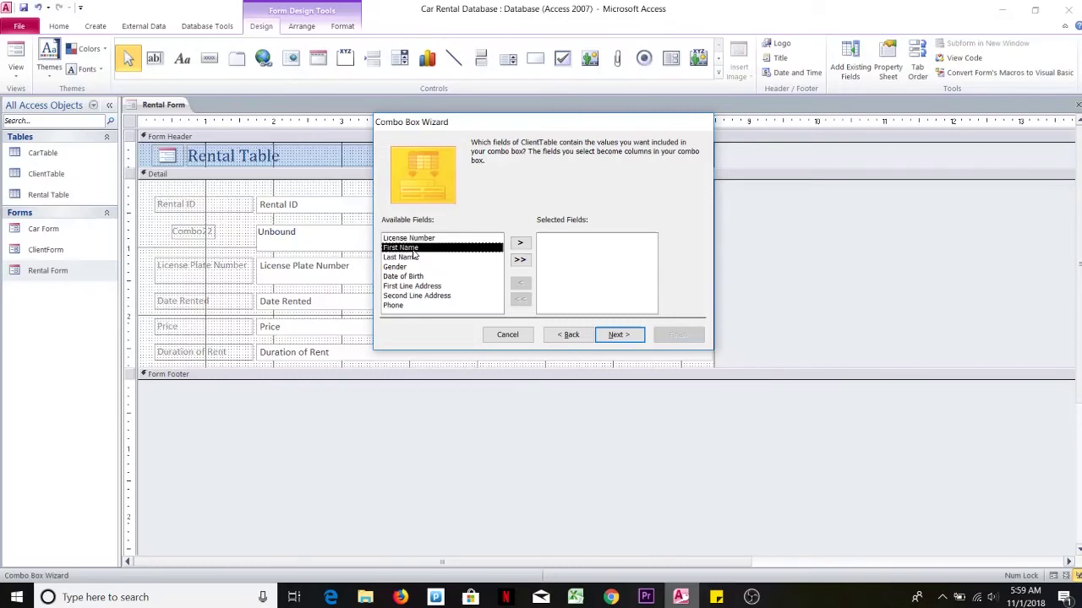
left_click(521, 245)
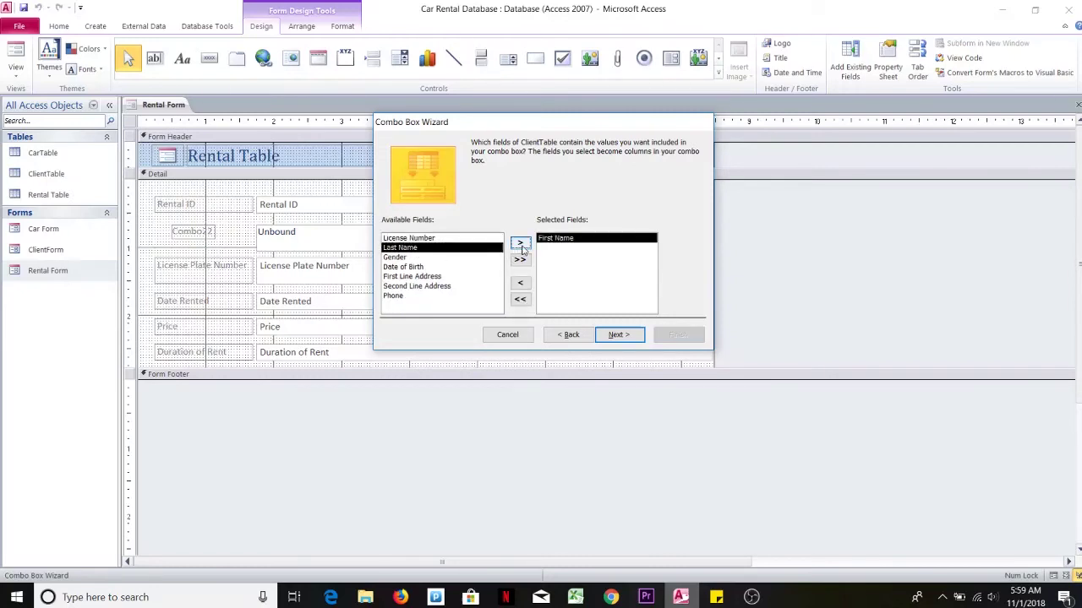
left_click(522, 245)
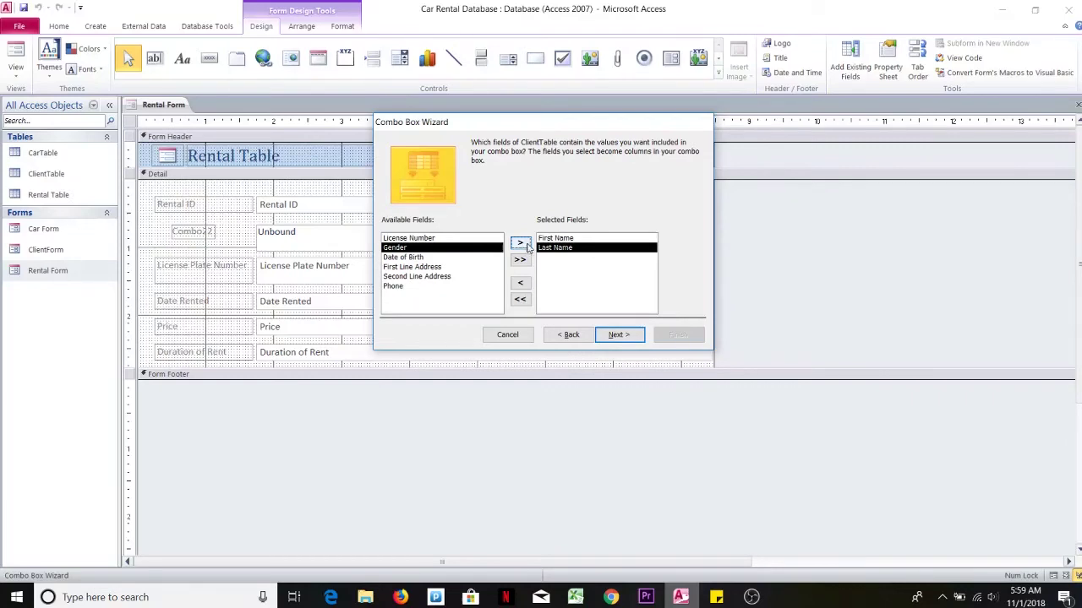
left_click(617, 336)
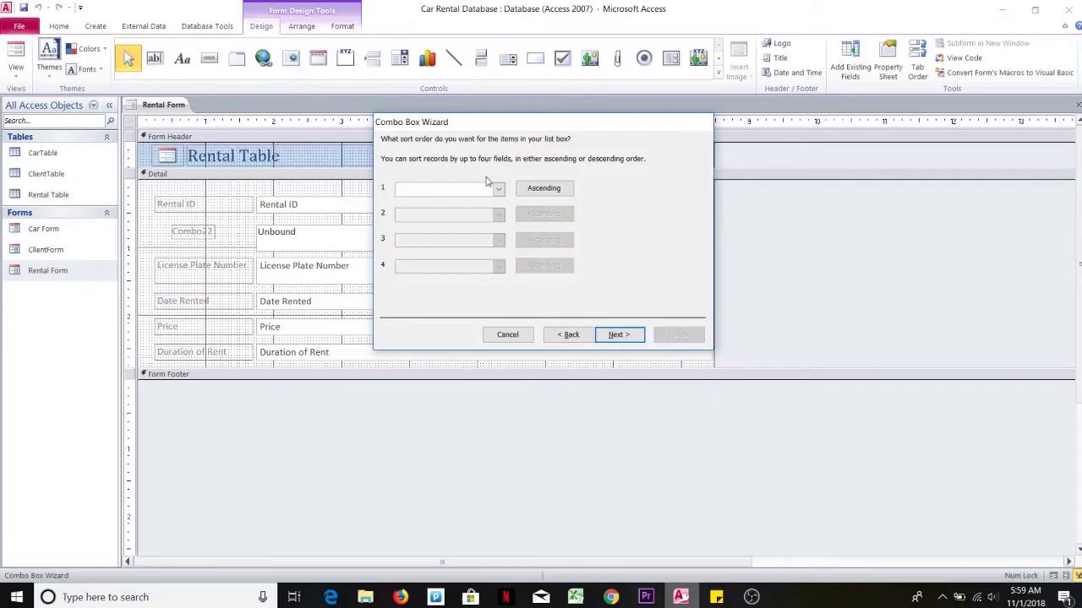
Step: Sort the combo box items by Last Name in ascending order
left_click(498, 189)
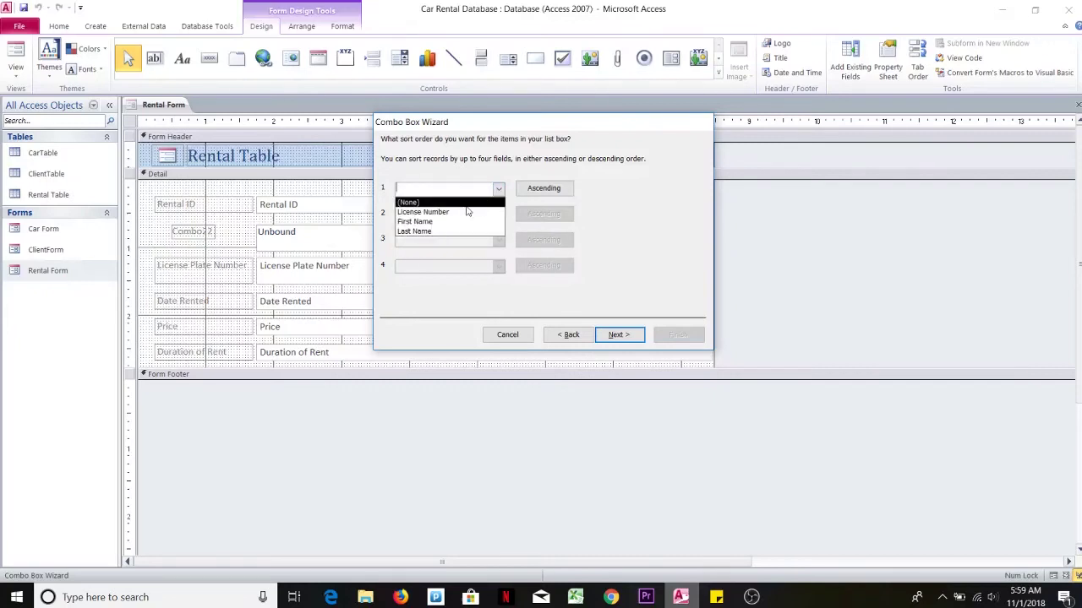
left_click(429, 233)
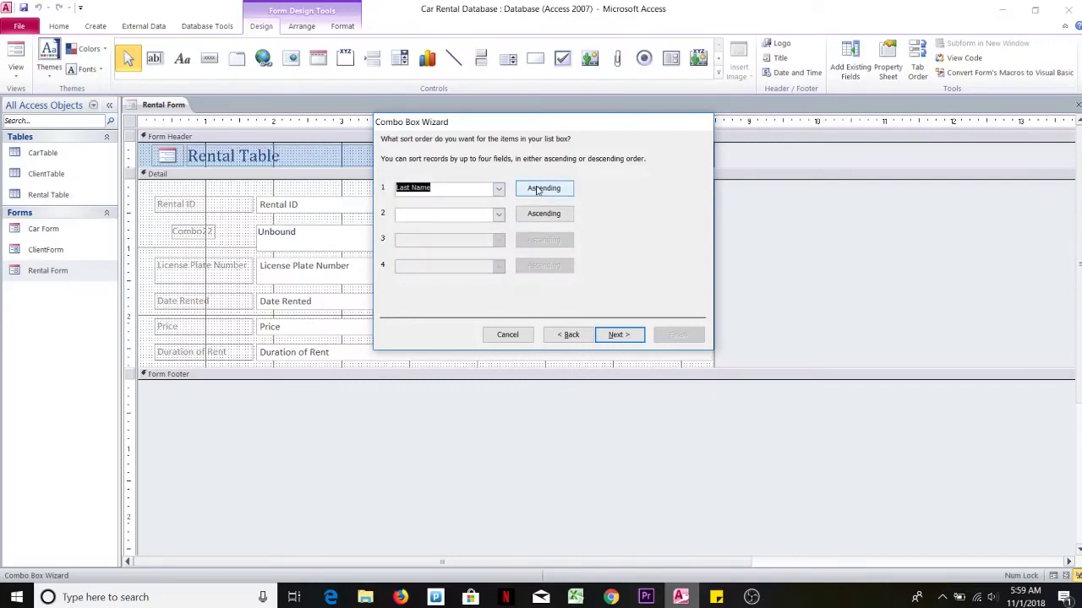
left_click(538, 190)
left_click(538, 191)
left_click(538, 190)
left_click(538, 190)
left_click(537, 190)
left_click(538, 190)
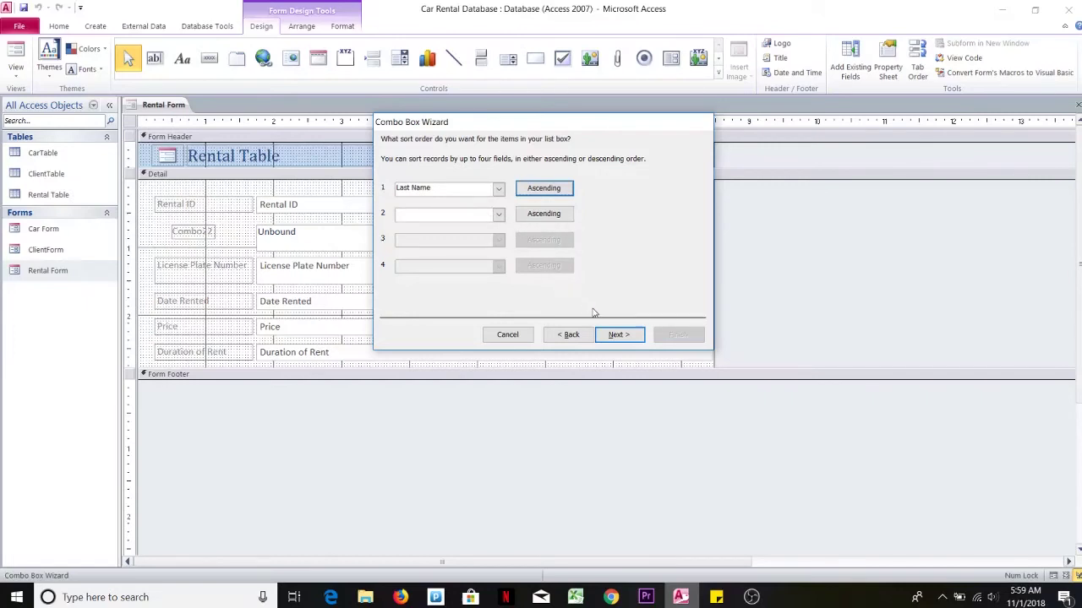
left_click(620, 336)
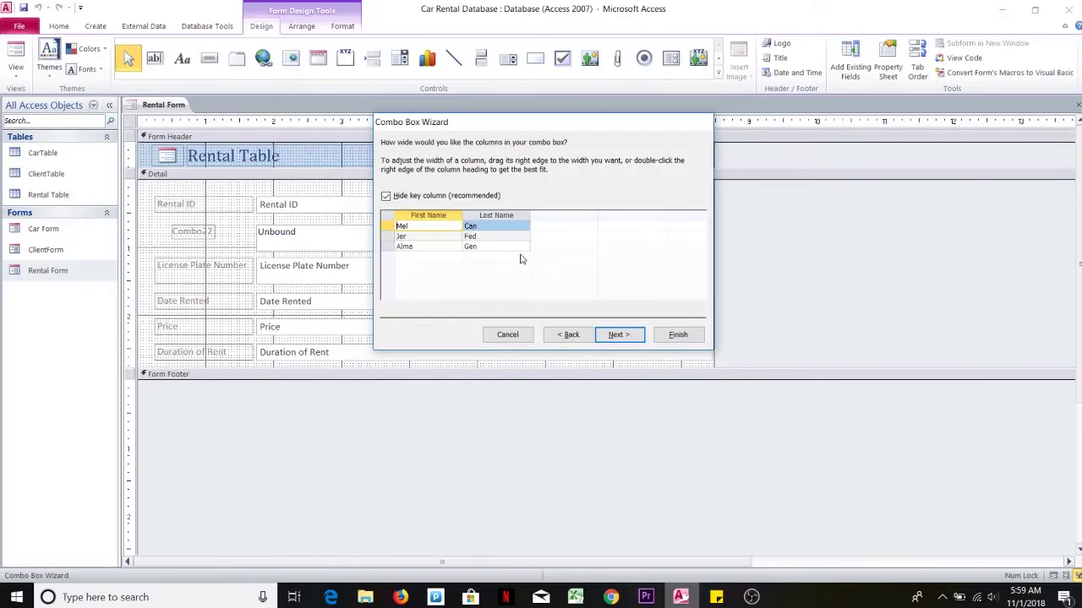
Step: Keep the key column hidden and store the combo box's selected value in the License Number field
left_click(612, 336)
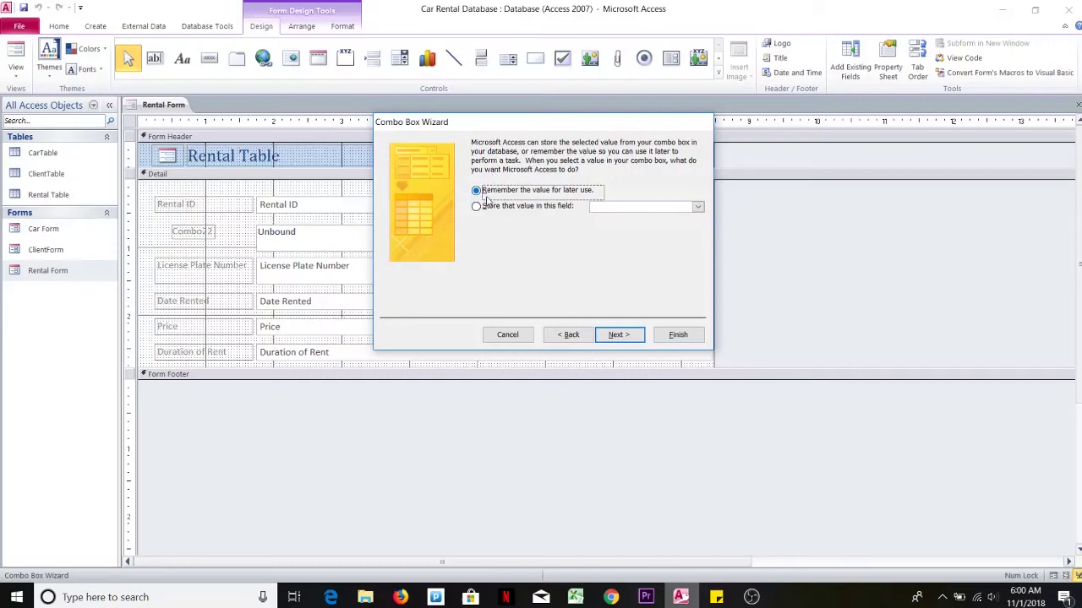
left_click(478, 211)
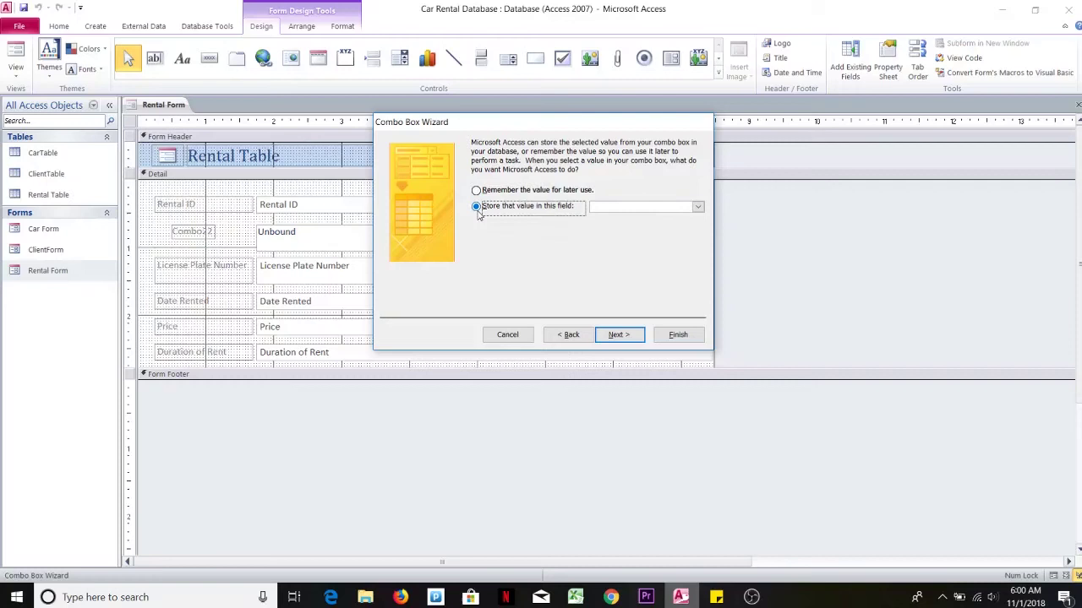
left_click(698, 207)
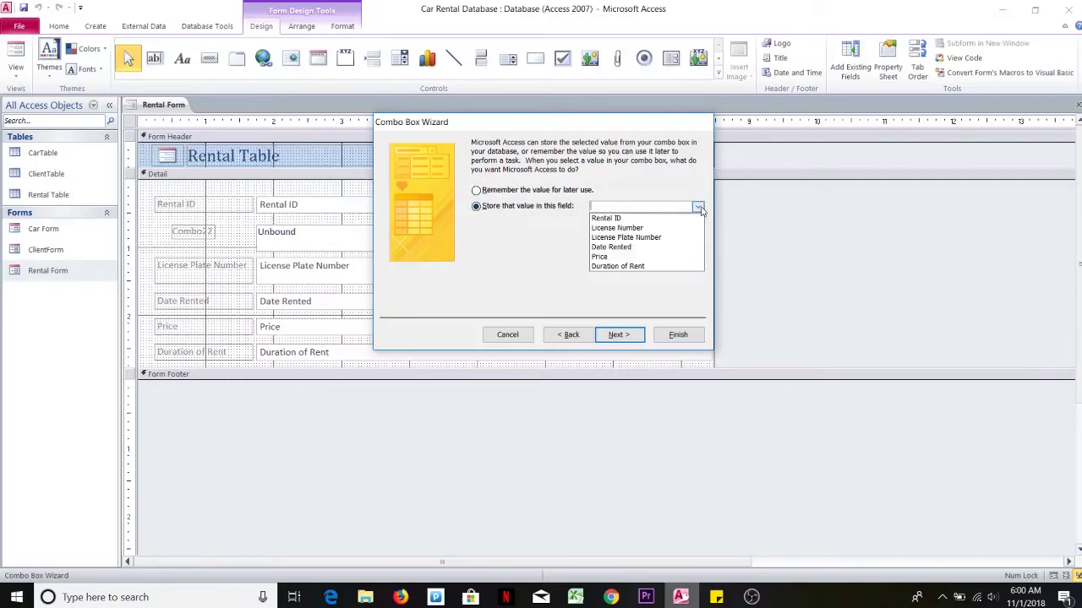
left_click(647, 228)
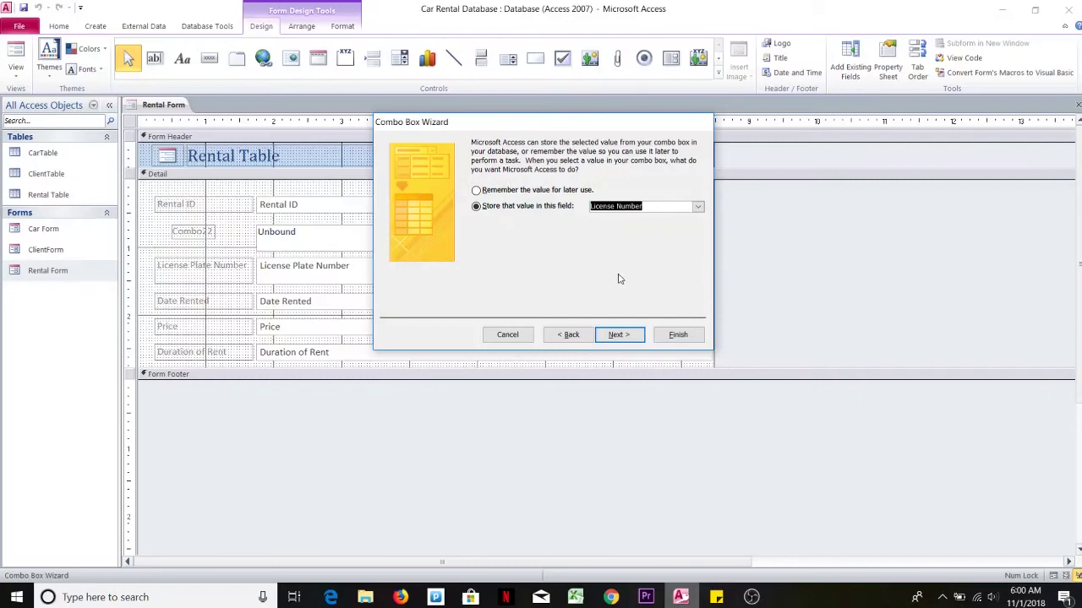
left_click(621, 334)
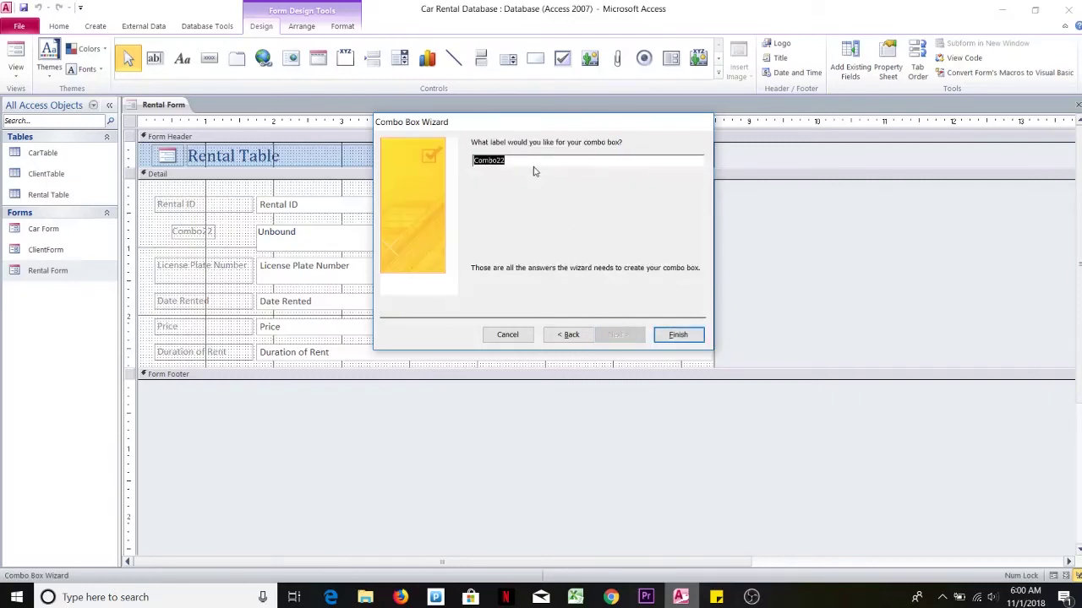
Step: Label the combo box "License Number" and finish the wizard
type("u")
type(",be")
key("BackSpace")
key("BackSpace")
key("BackSpace")
key("BackSpace")
type("mber")
left_click(678, 336)
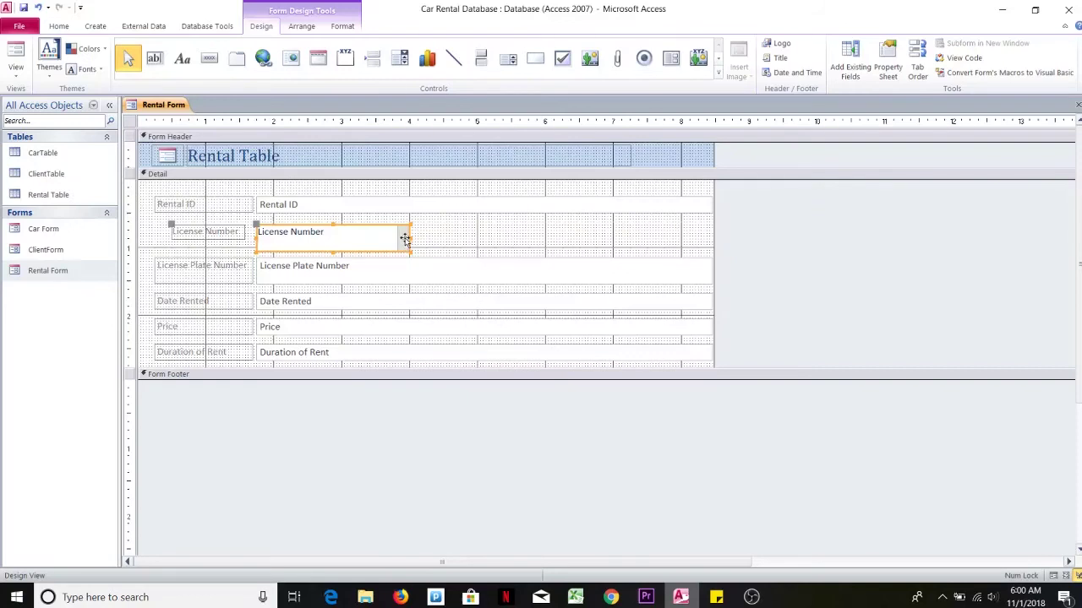
Step: Widen the License Number label to line up with the other labels, then close Rental Form with its design changes saved
left_click(235, 232)
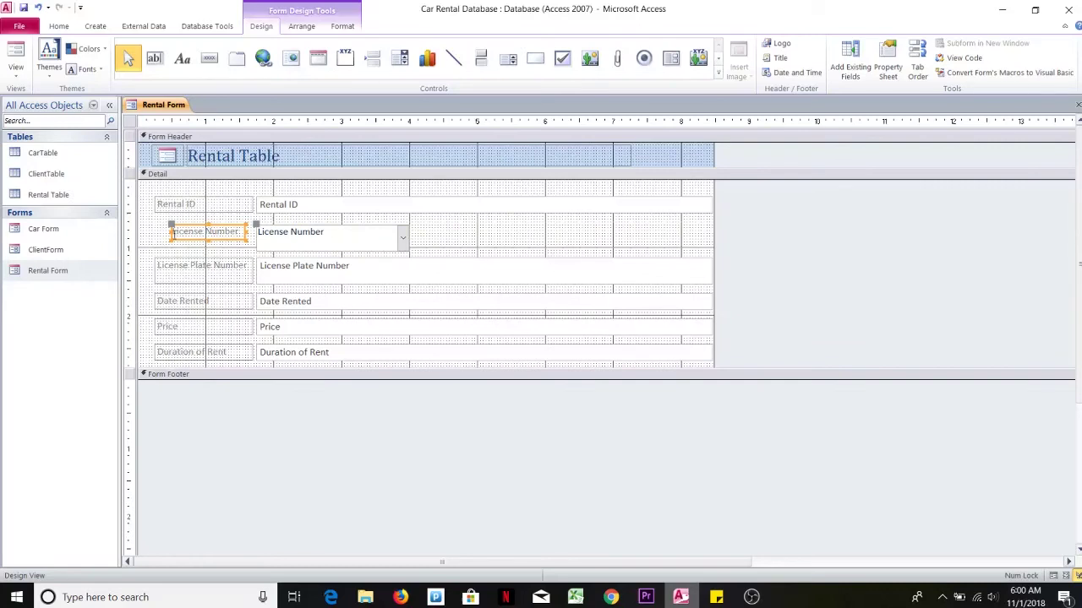
left_click_drag(170, 235, 252, 235)
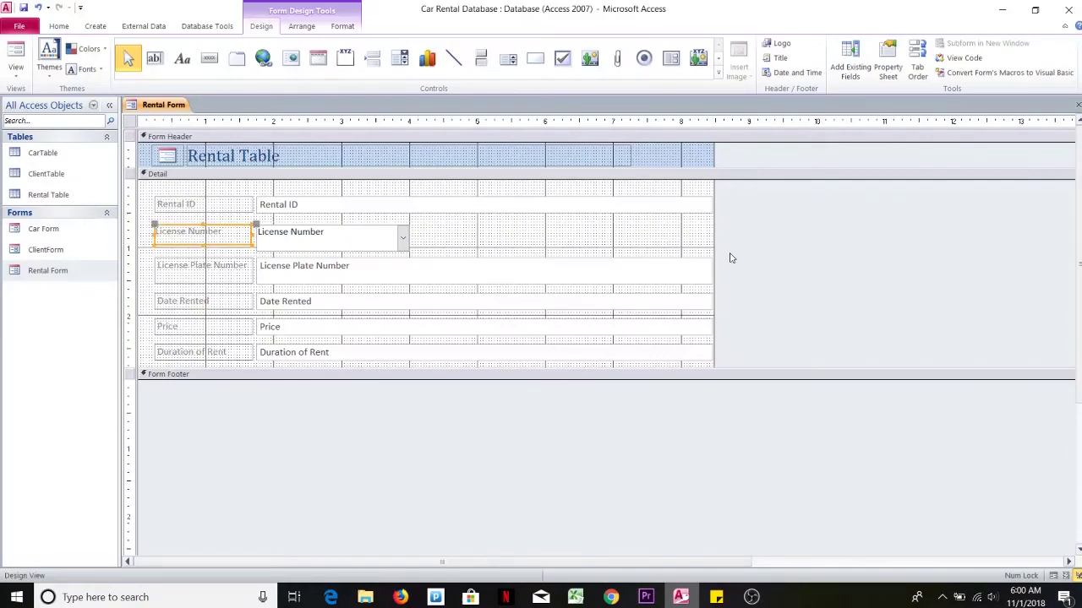
left_click(784, 276)
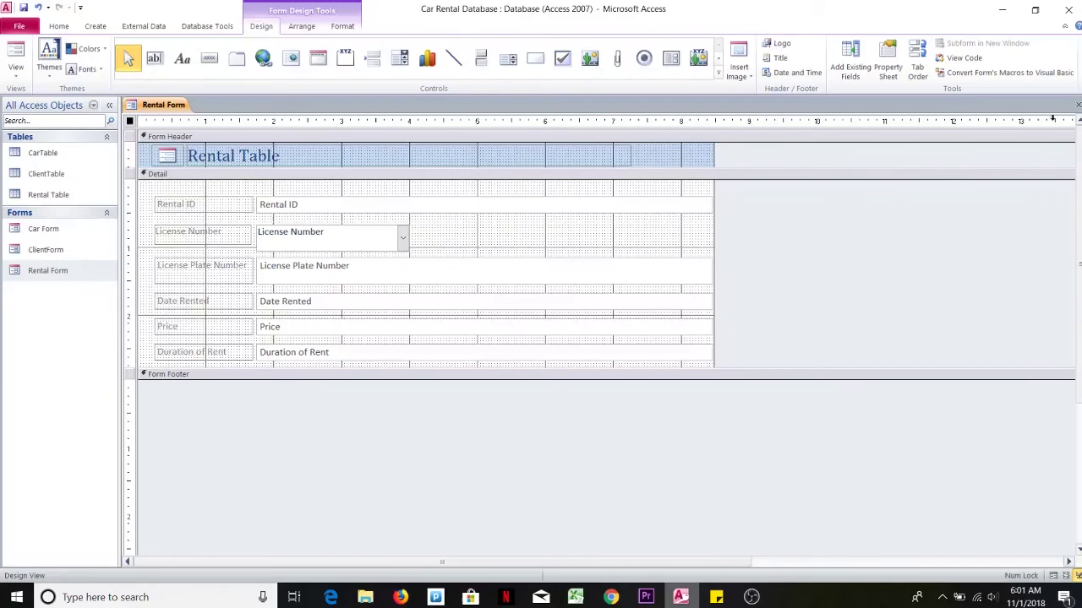
left_click(1078, 104)
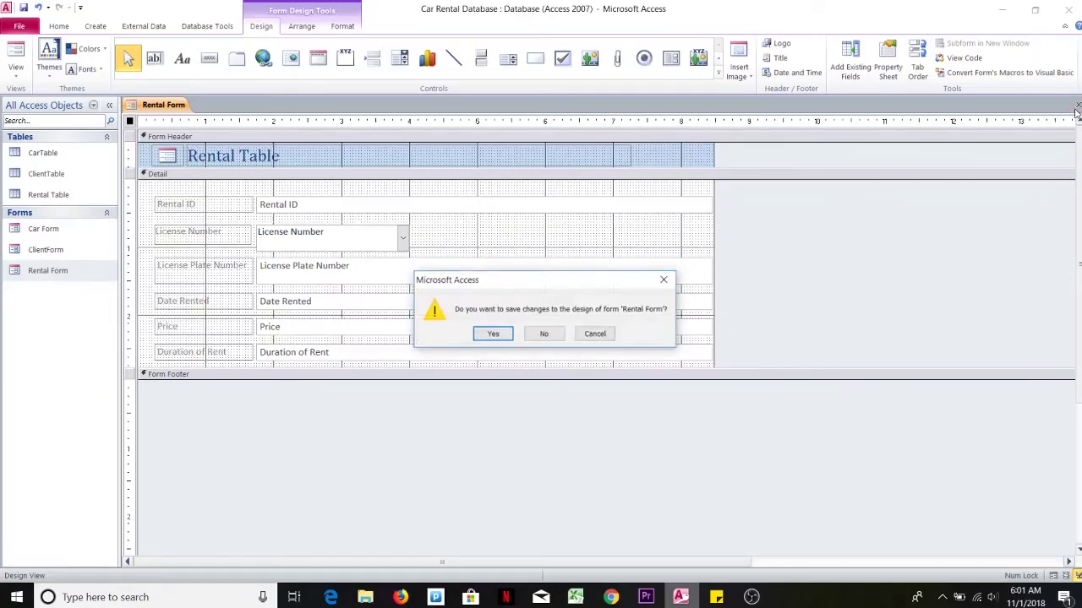
left_click(495, 335)
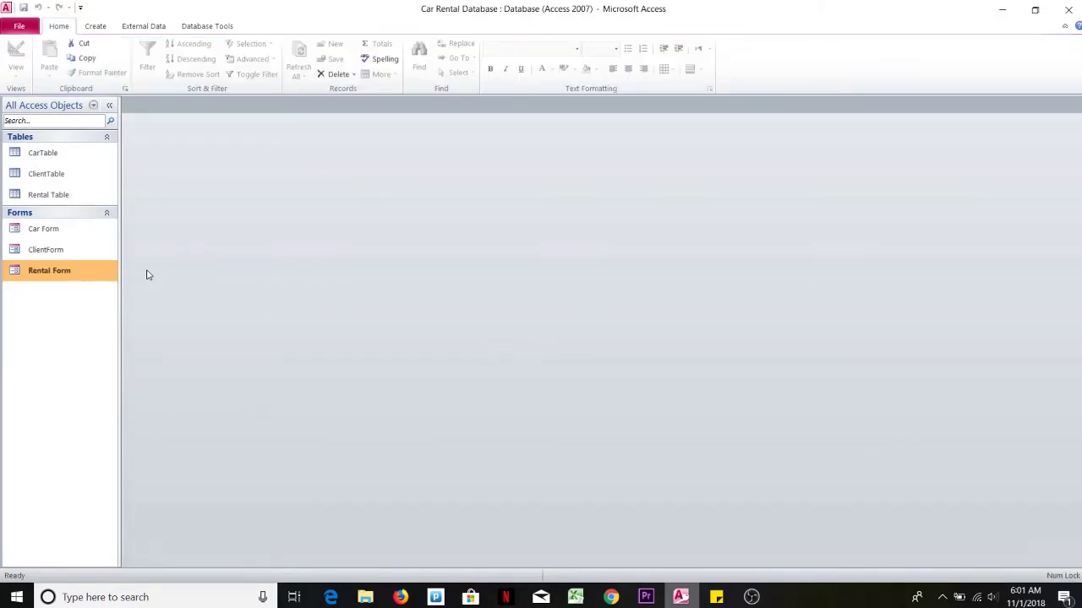
Step: Reopen Rental Form, start a new record and choose the second client in the License Number combo box
double_click(84, 277)
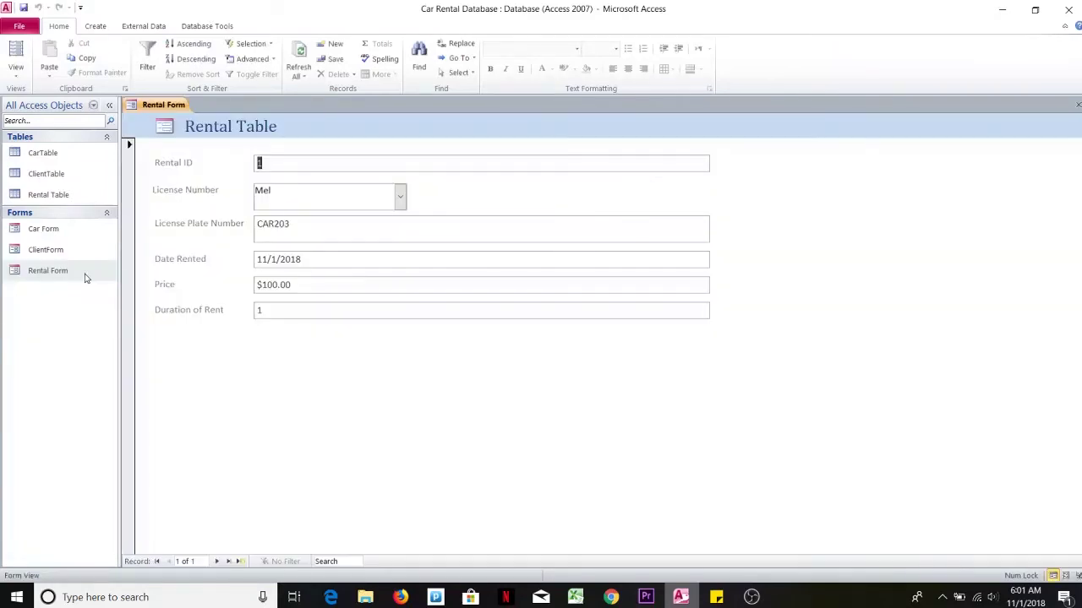
left_click(241, 562)
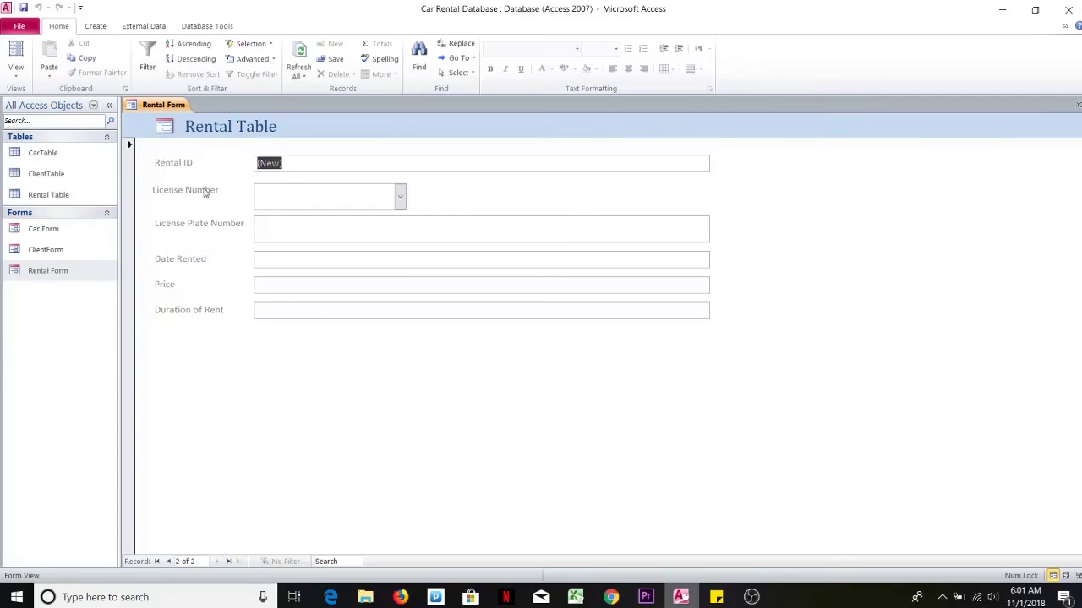
left_click(361, 200)
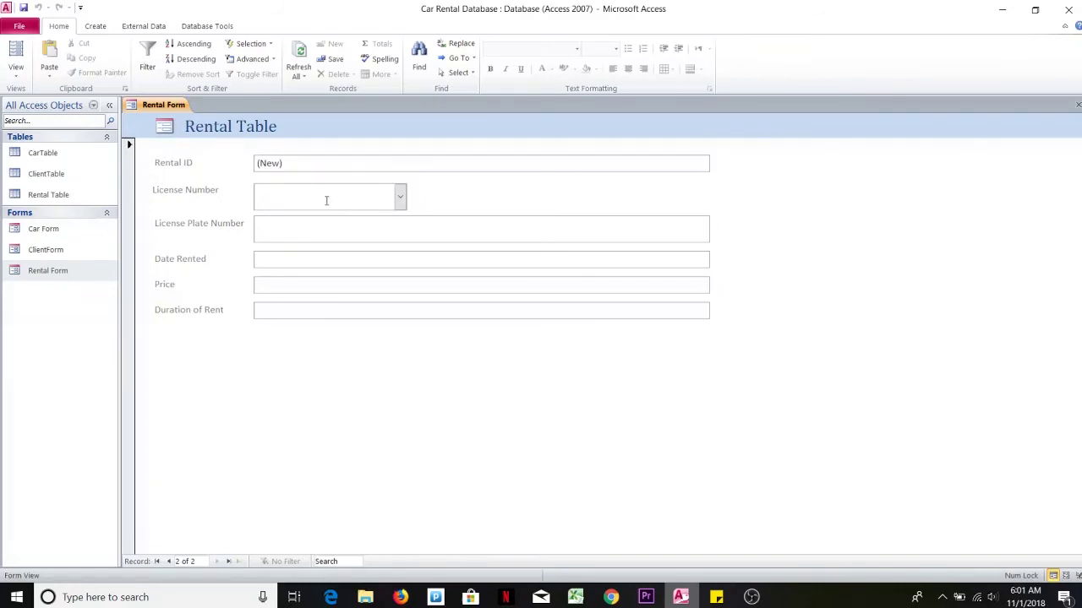
left_click(401, 197)
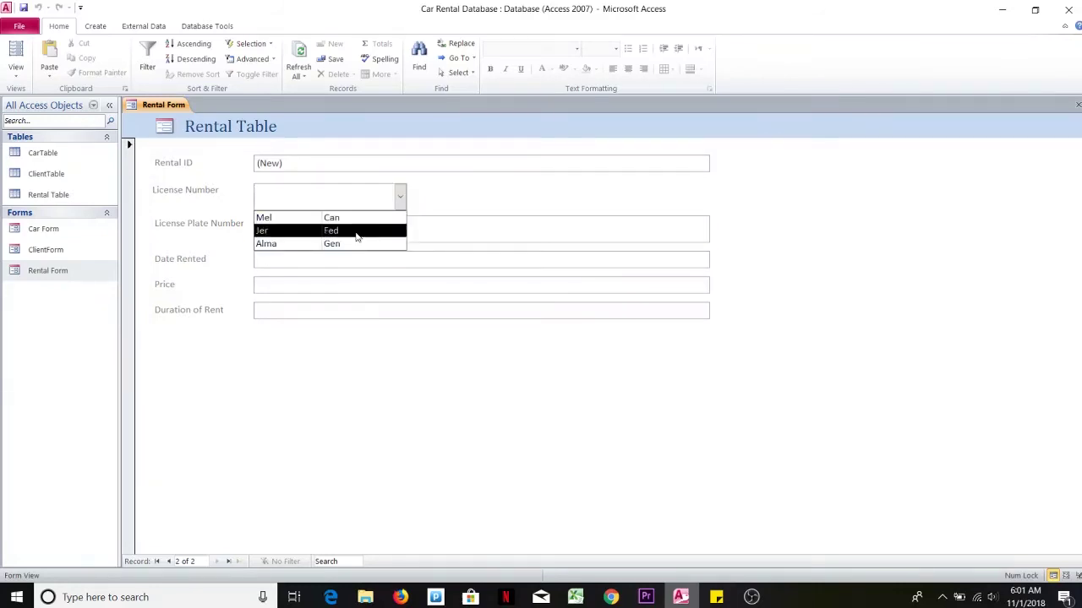
left_click(298, 234)
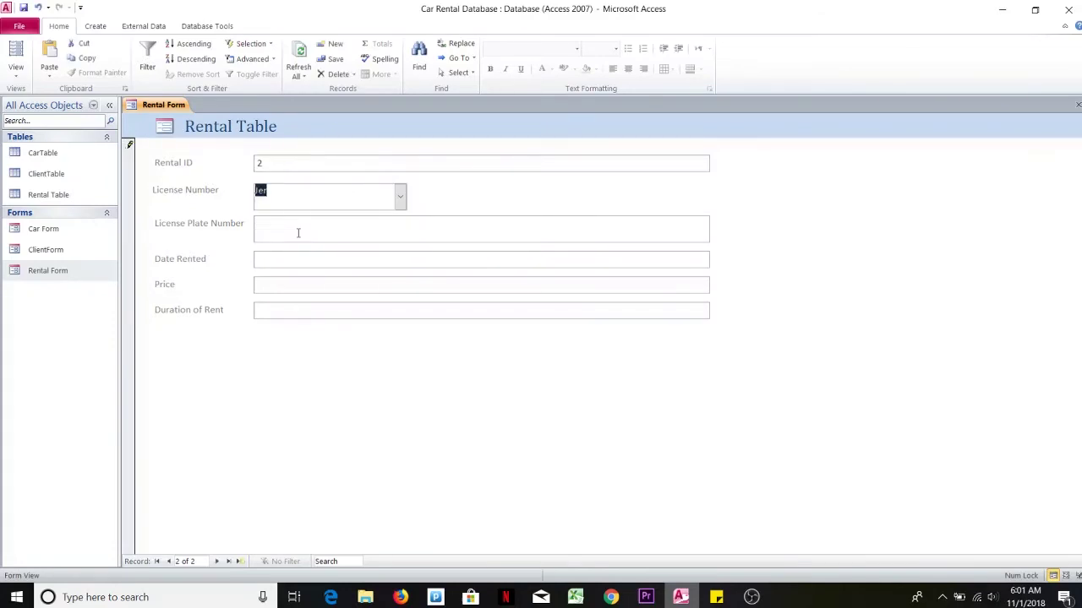
left_click(299, 228)
Step: Switch Rental Form to Design View and delete the License Plate Number field with its label
right_click(145, 105)
left_click(185, 194)
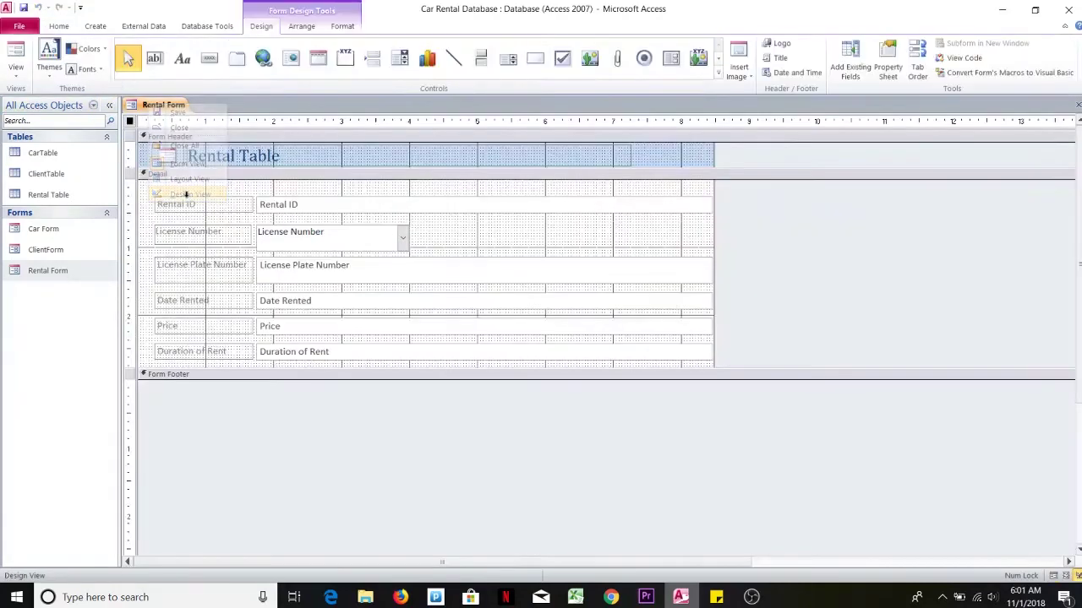
left_click(314, 268)
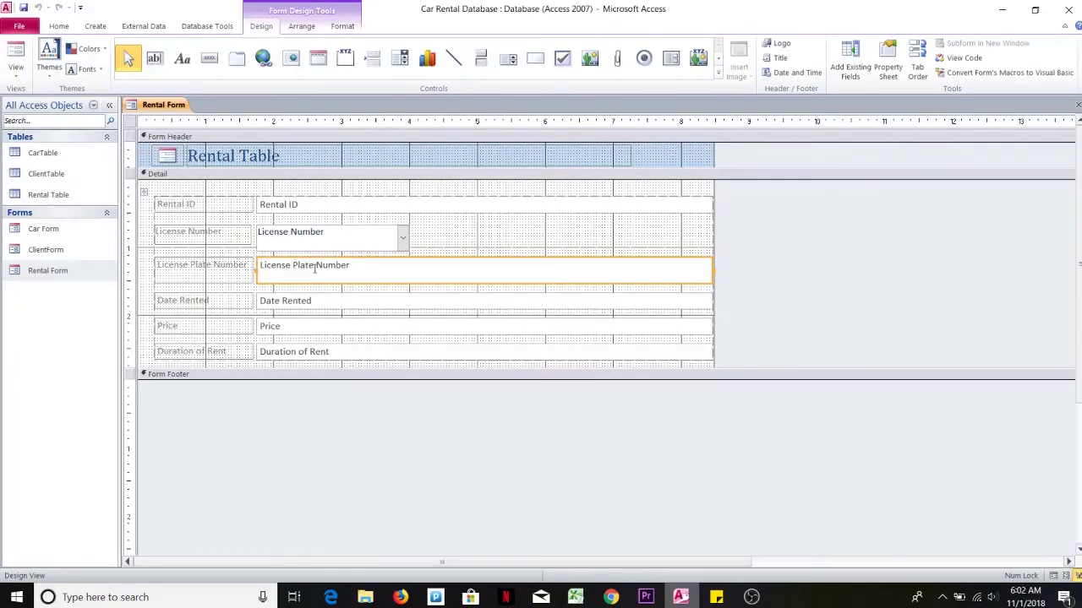
key("Delete")
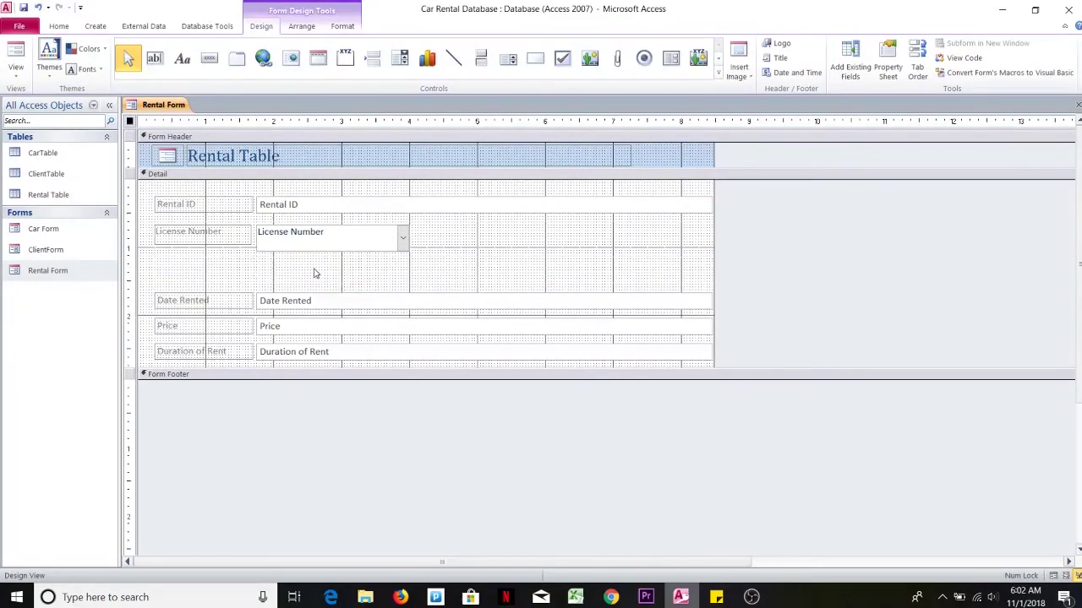
Step: Draw a combo box in the gap beneath License Number and have it get its values from CarTable
left_click(396, 67)
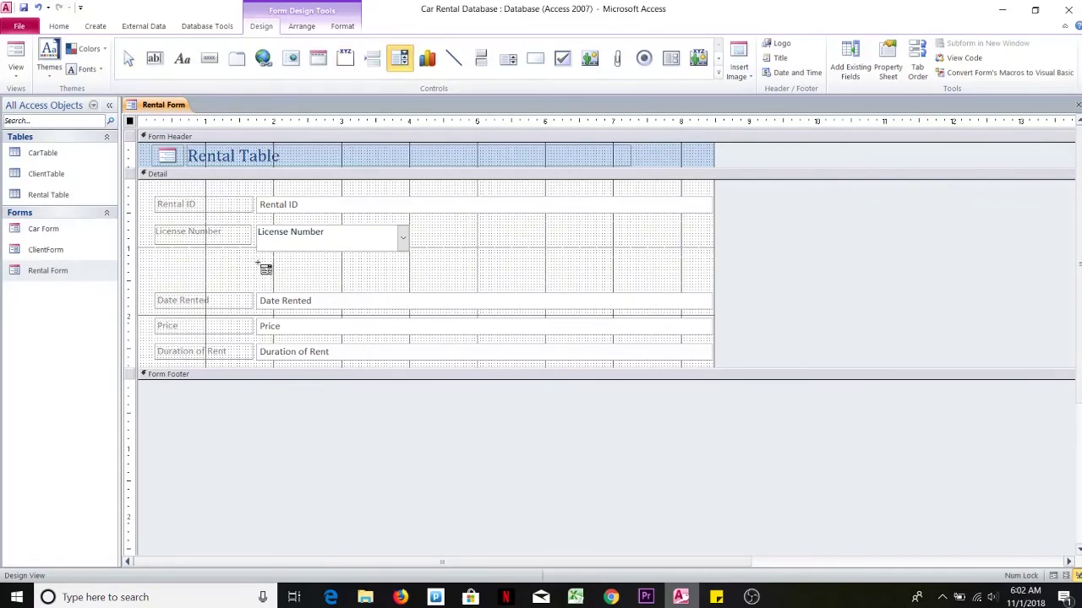
left_click_drag(257, 262, 411, 287)
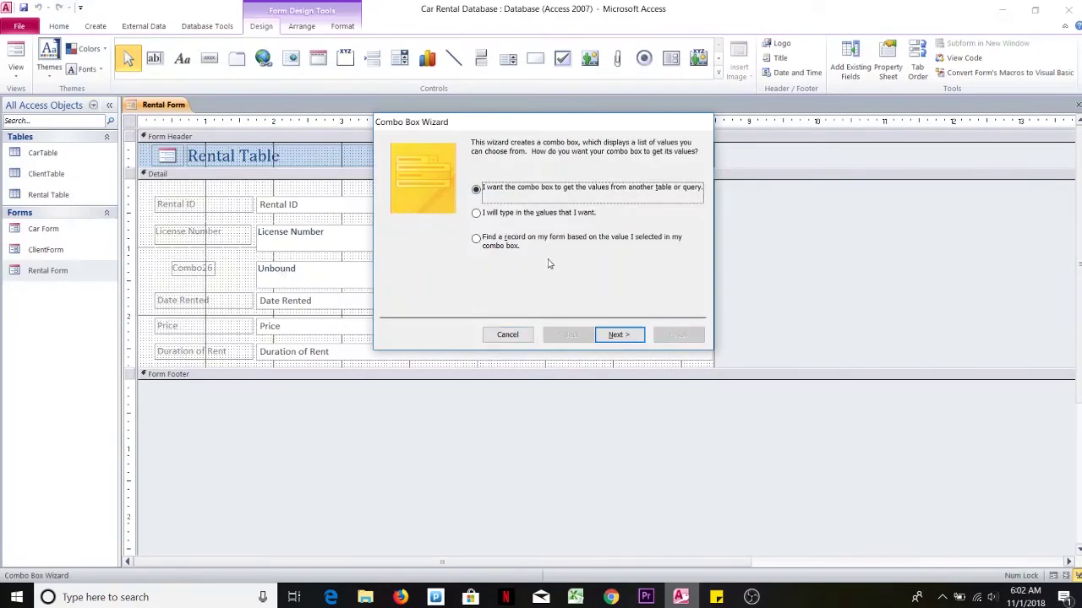
left_click(619, 333)
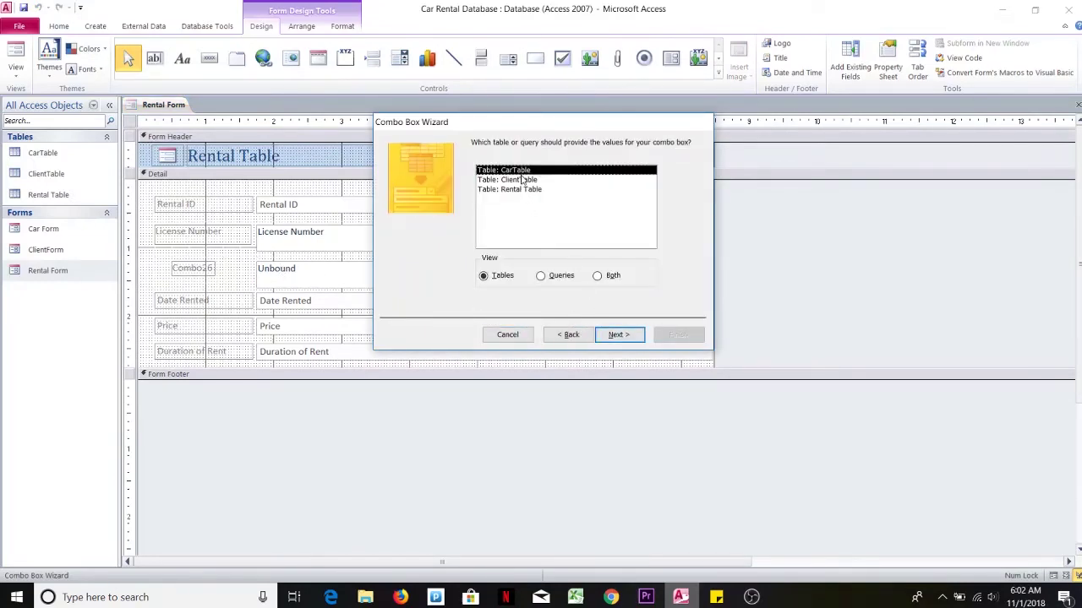
left_click(611, 335)
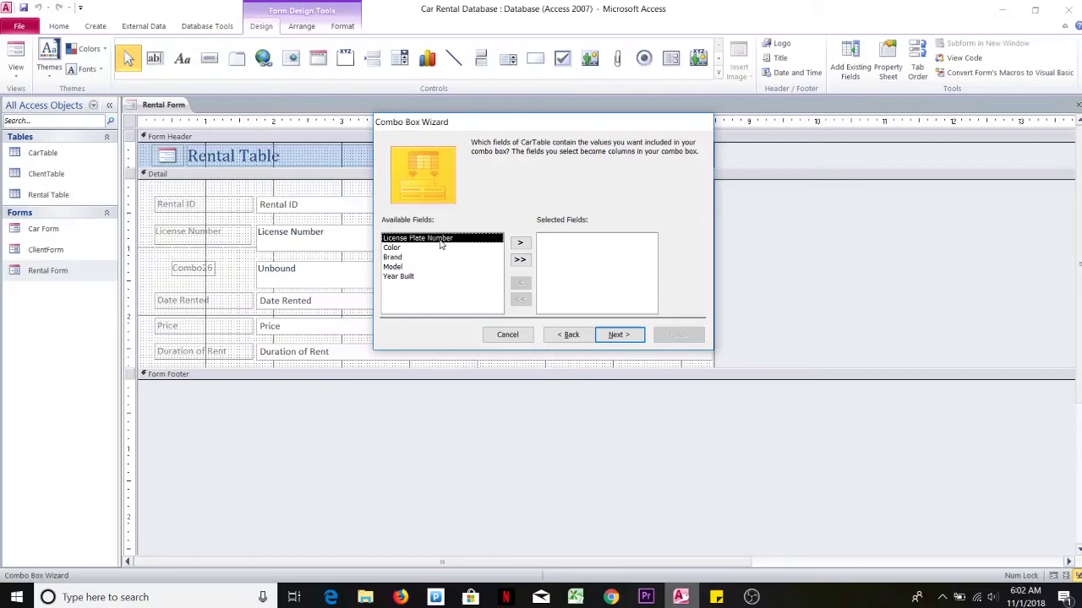
Step: Include CarTable's License Plate Number field in the combo box and sort the items by it in ascending order
left_click(521, 244)
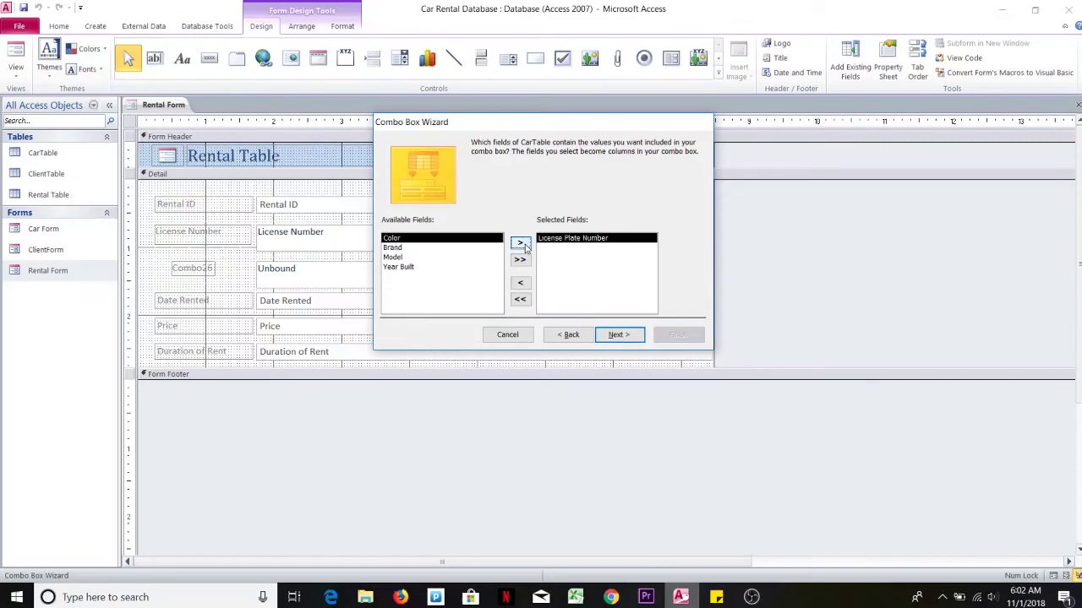
left_click(617, 336)
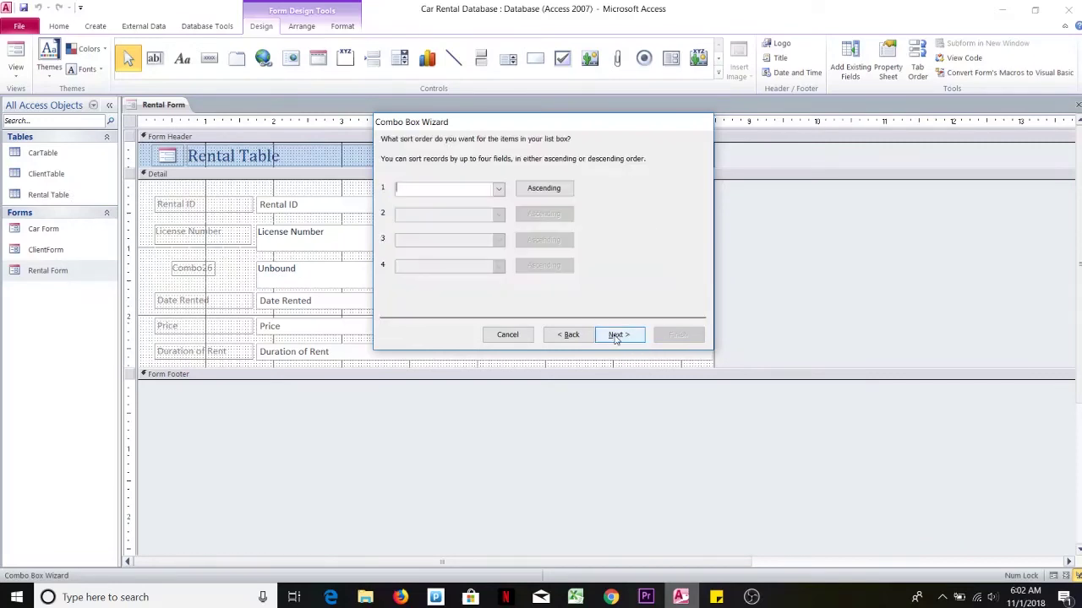
left_click(499, 188)
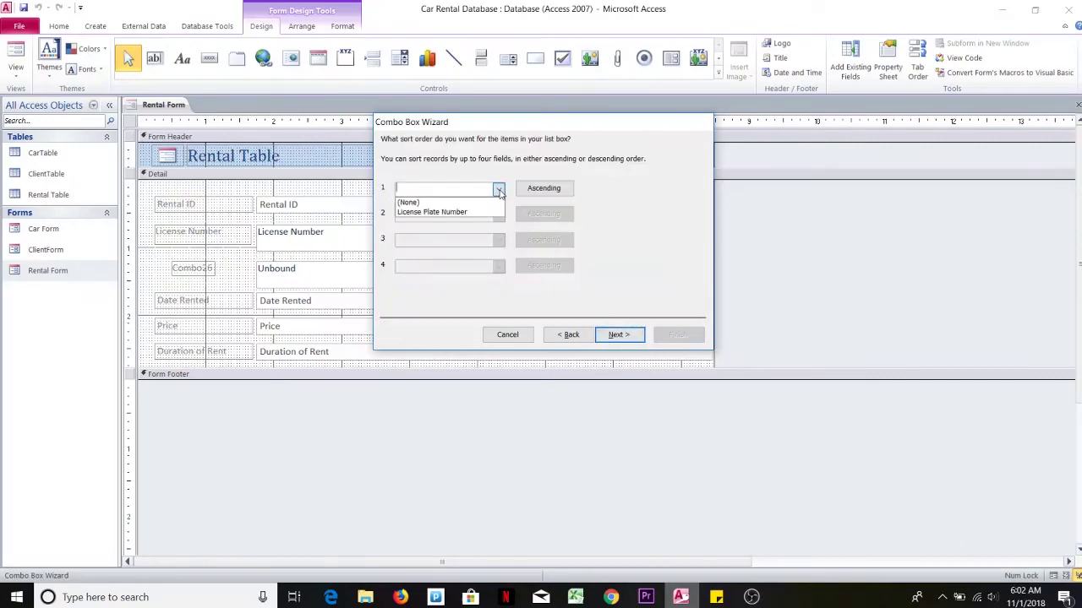
left_click(456, 213)
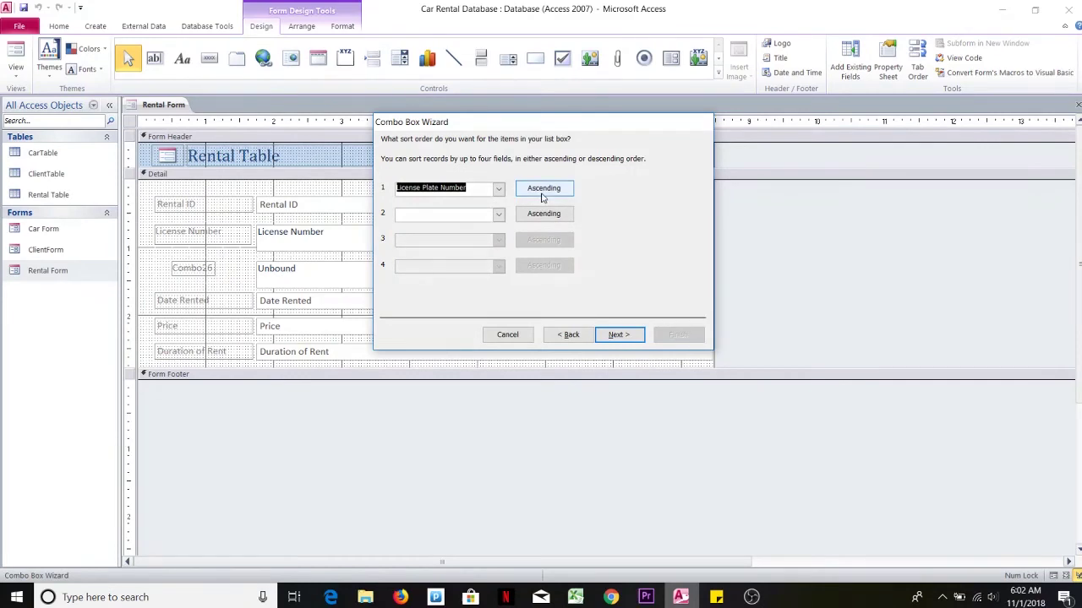
Step: Keep the ascending sort and default column width, and store the combo box value in the License Plate Number field
left_click(614, 335)
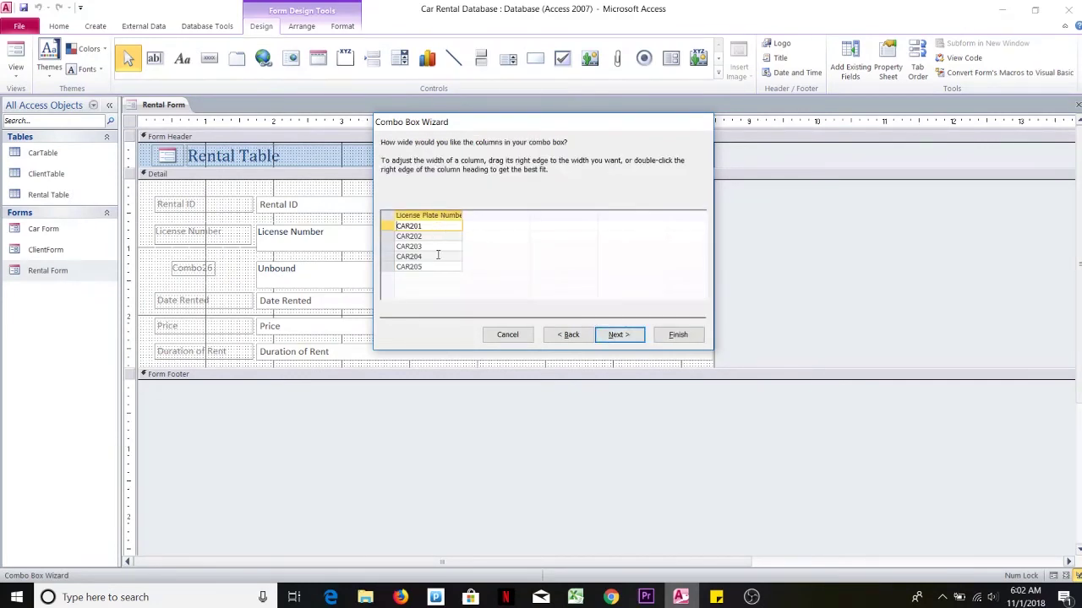
left_click(625, 334)
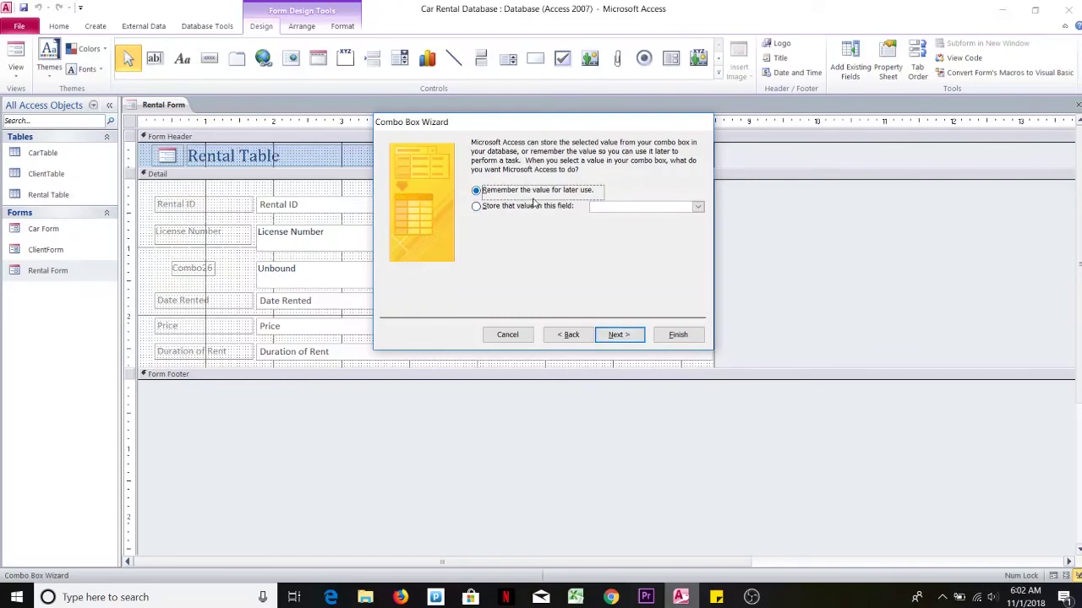
left_click(508, 208)
left_click(697, 207)
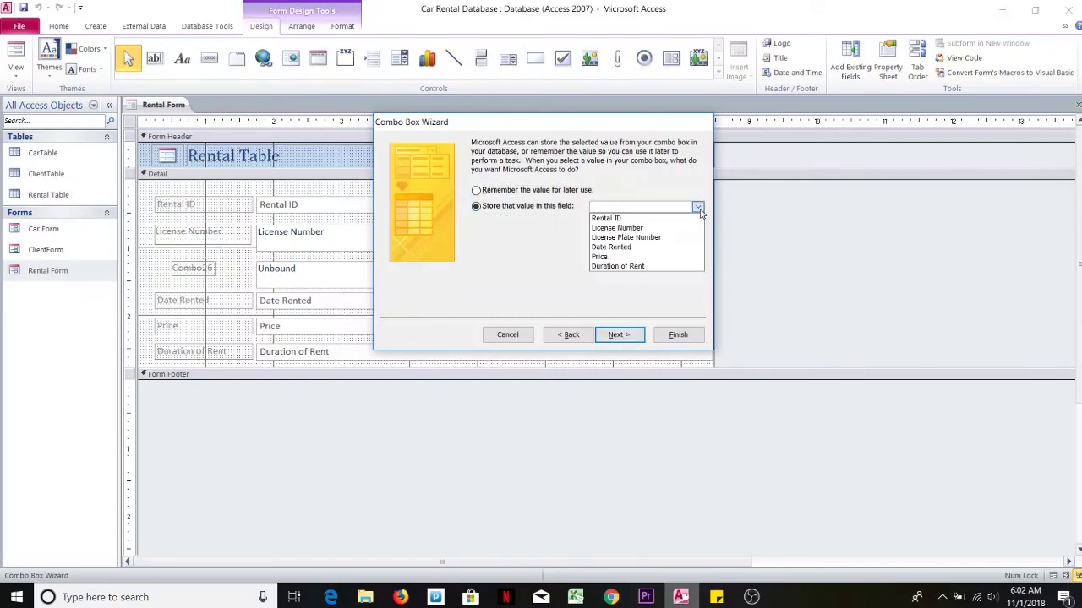
left_click(647, 237)
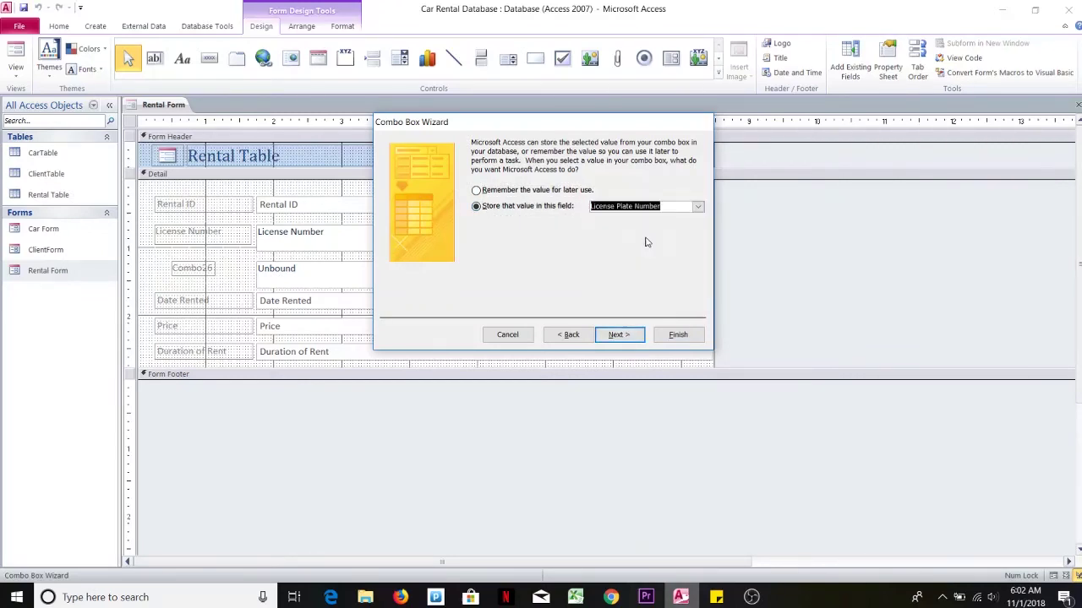
Step: Label the combo box "License Plate Number" and complete the wizard
left_click(618, 335)
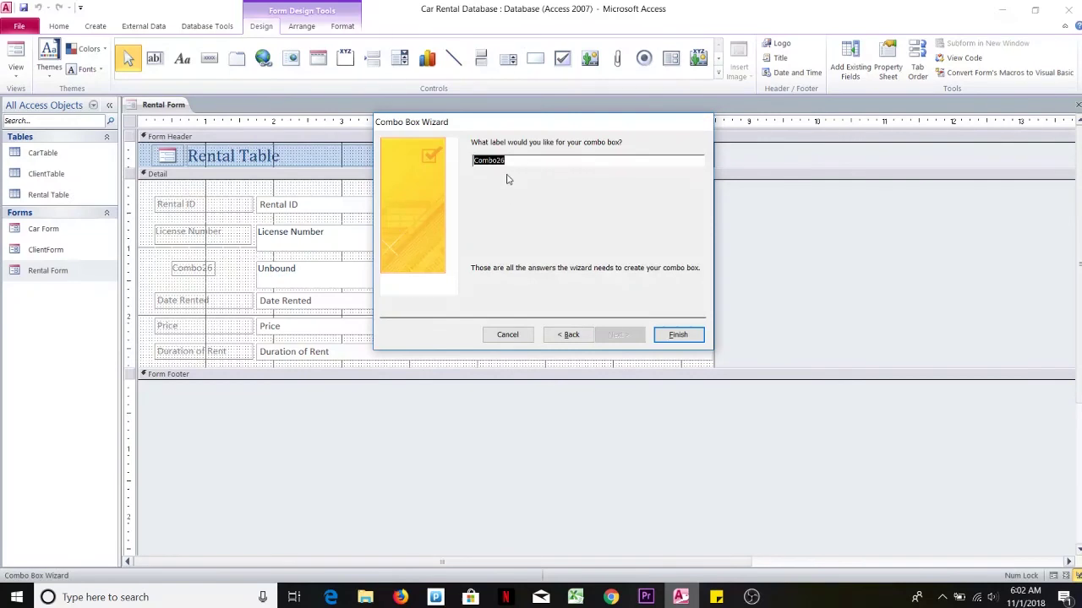
type("License Plate Num")
type("ber")
left_click(664, 336)
Step: Resize the License Plate Number label to line up with the License Number label's edges and match its height
left_click(197, 272)
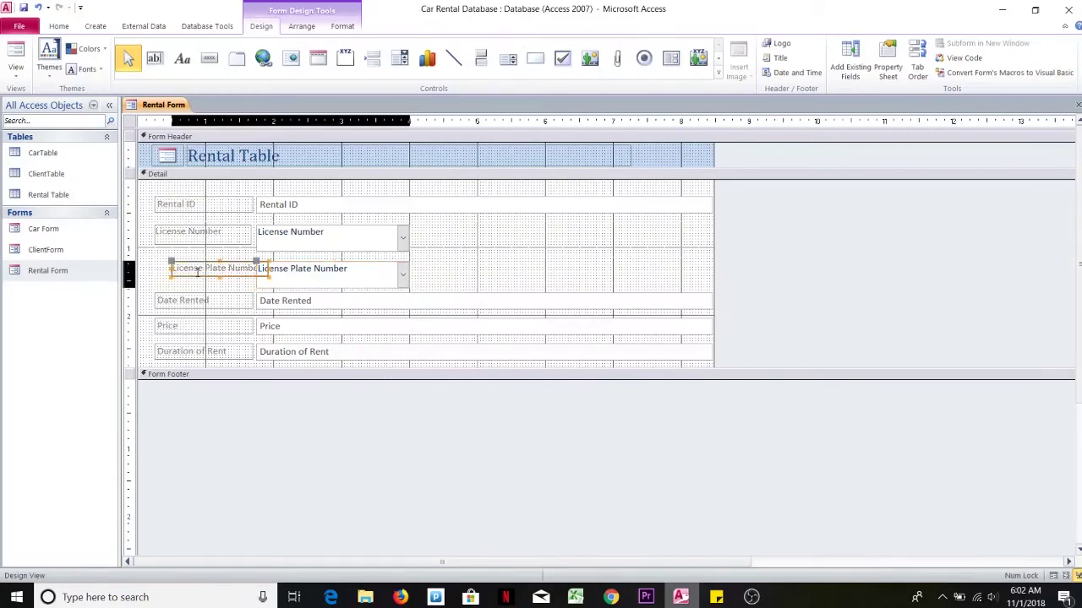
left_click(197, 272)
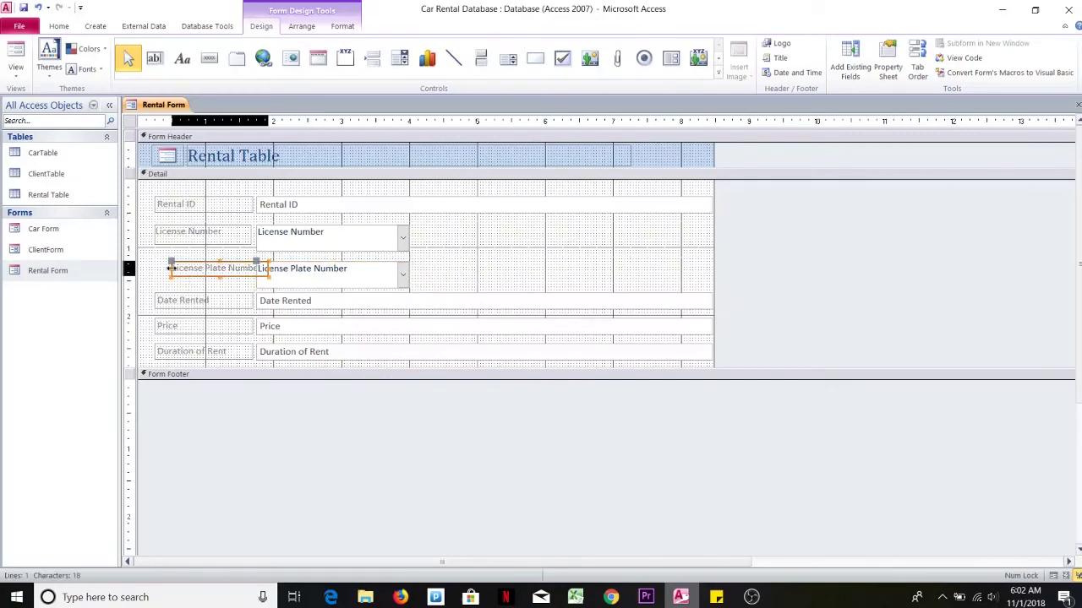
left_click_drag(171, 268, 155, 268)
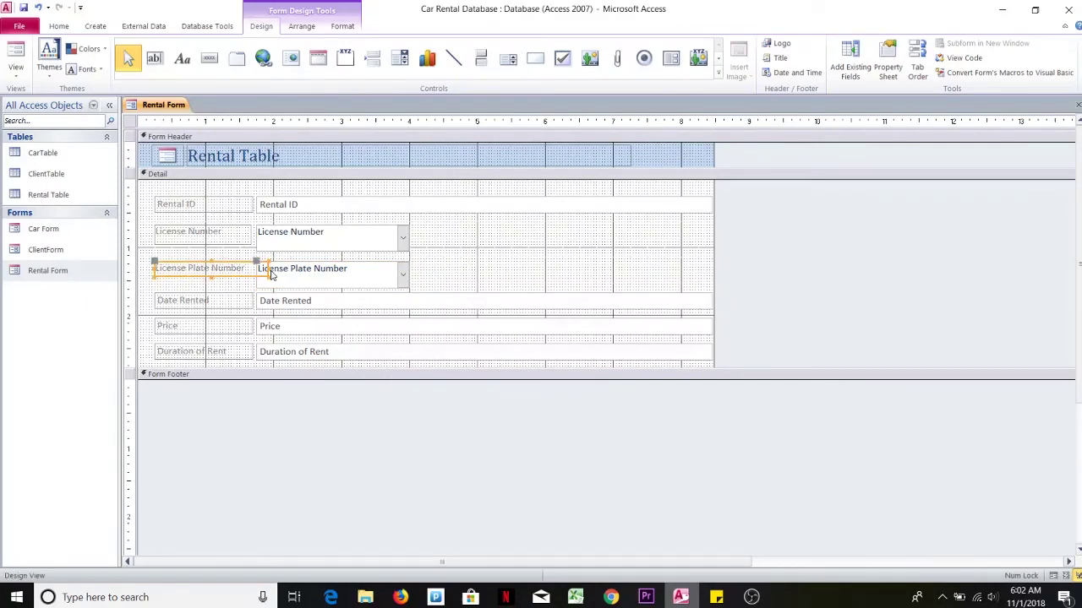
left_click_drag(269, 268, 253, 269)
left_click(203, 272)
left_click_drag(202, 286, 202, 286)
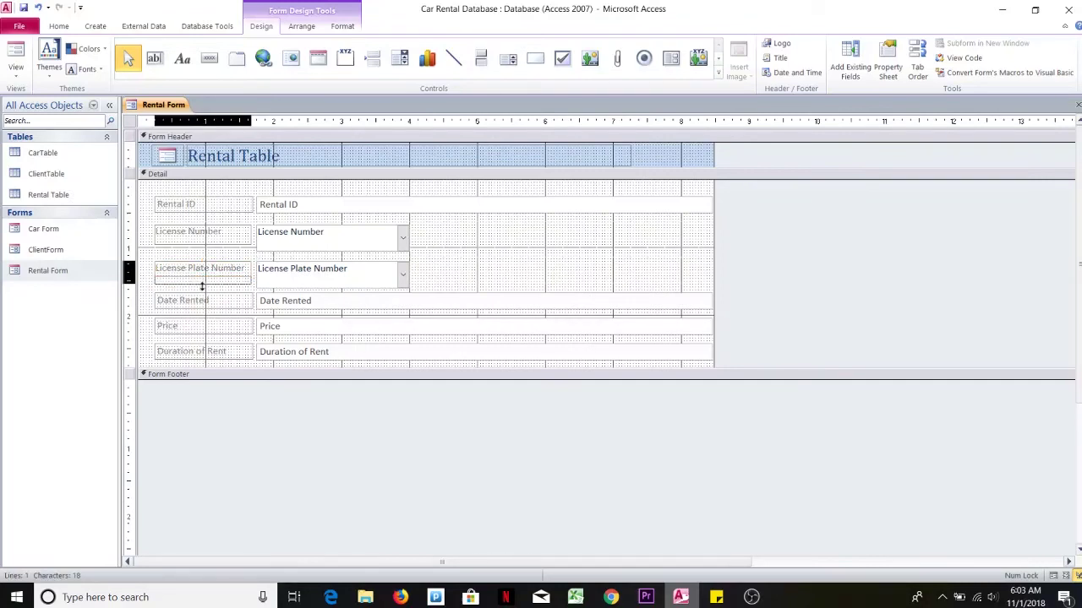
left_click(756, 246)
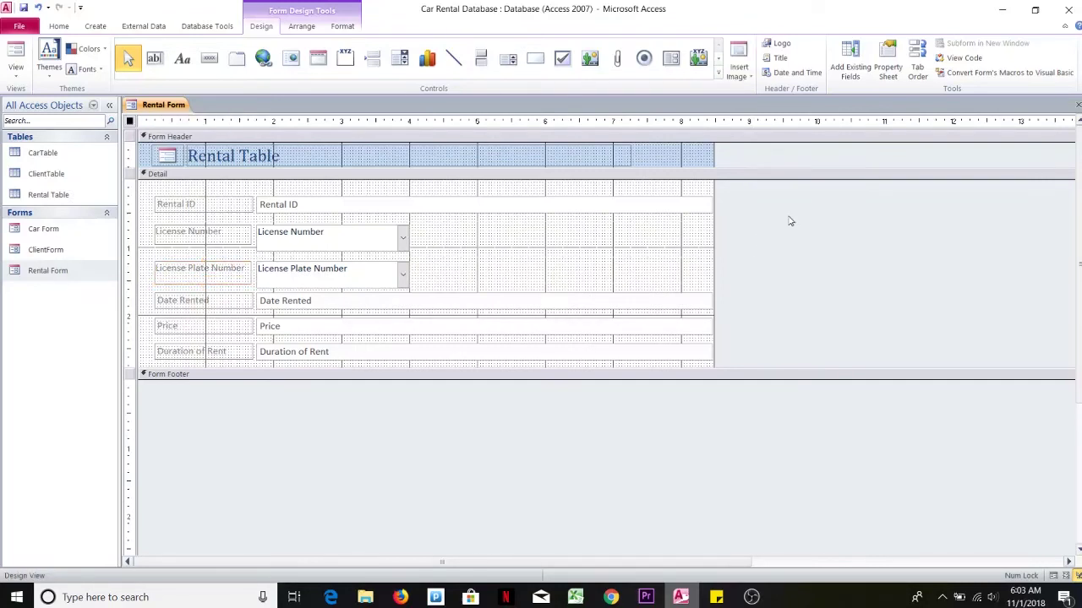
Step: Close Rental Form with its design changes saved, then reopen it and start a new record
left_click(1077, 105)
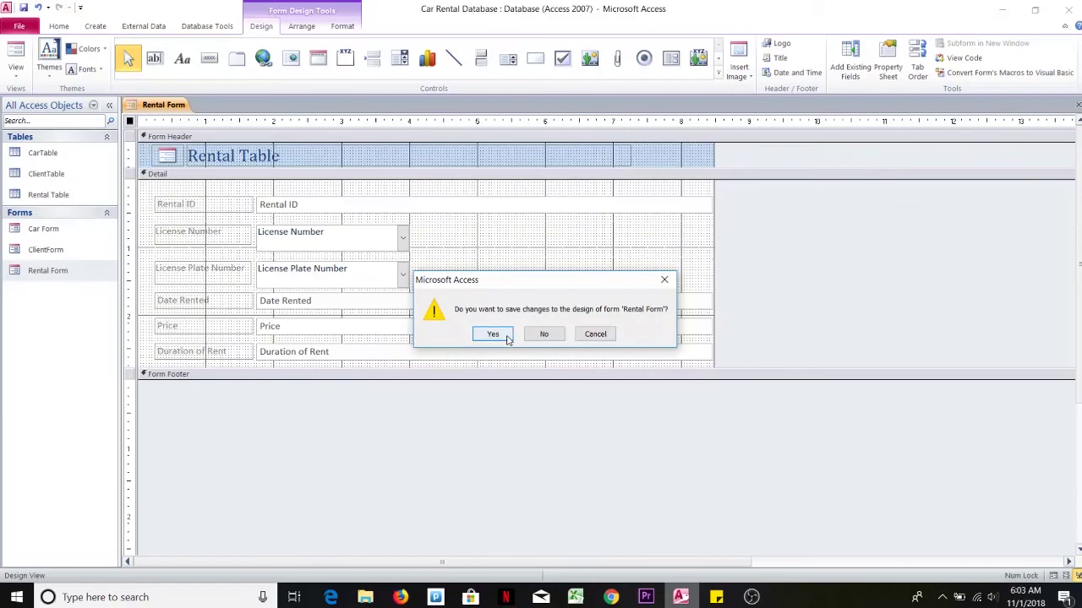
left_click(498, 336)
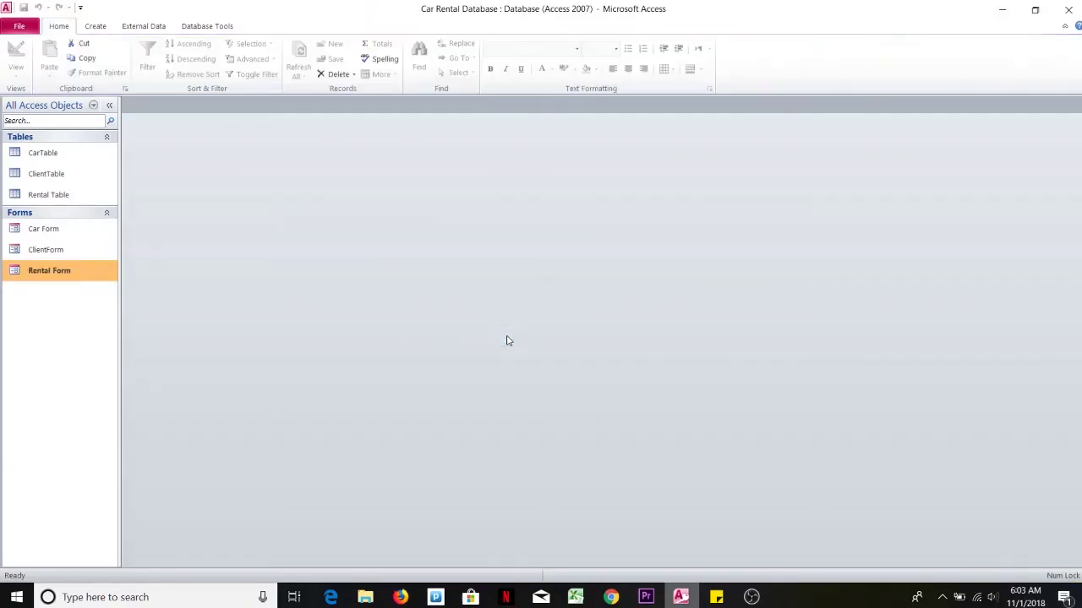
double_click(82, 271)
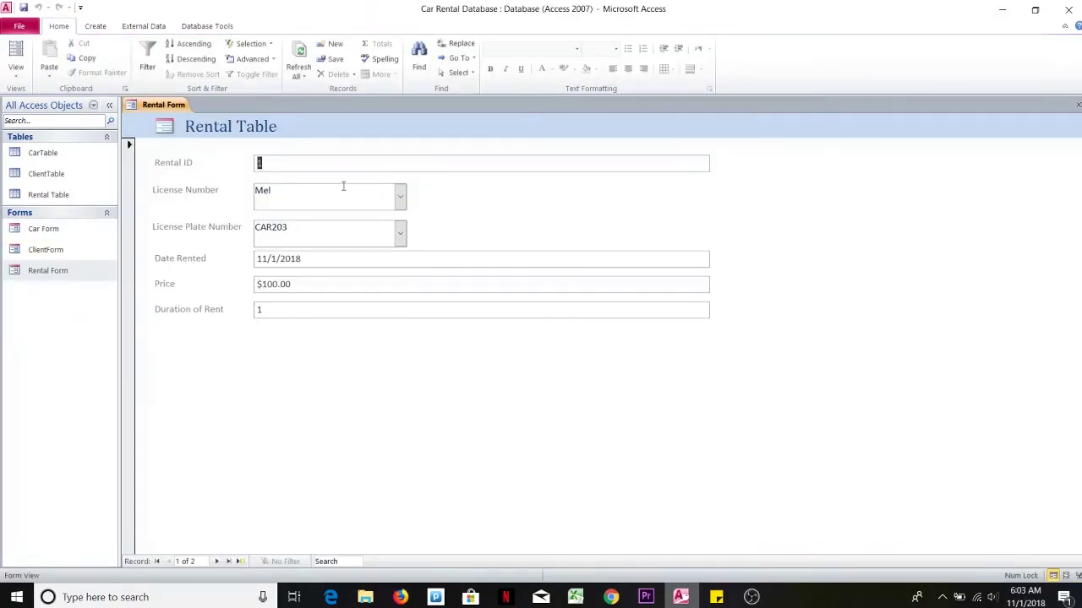
left_click(239, 562)
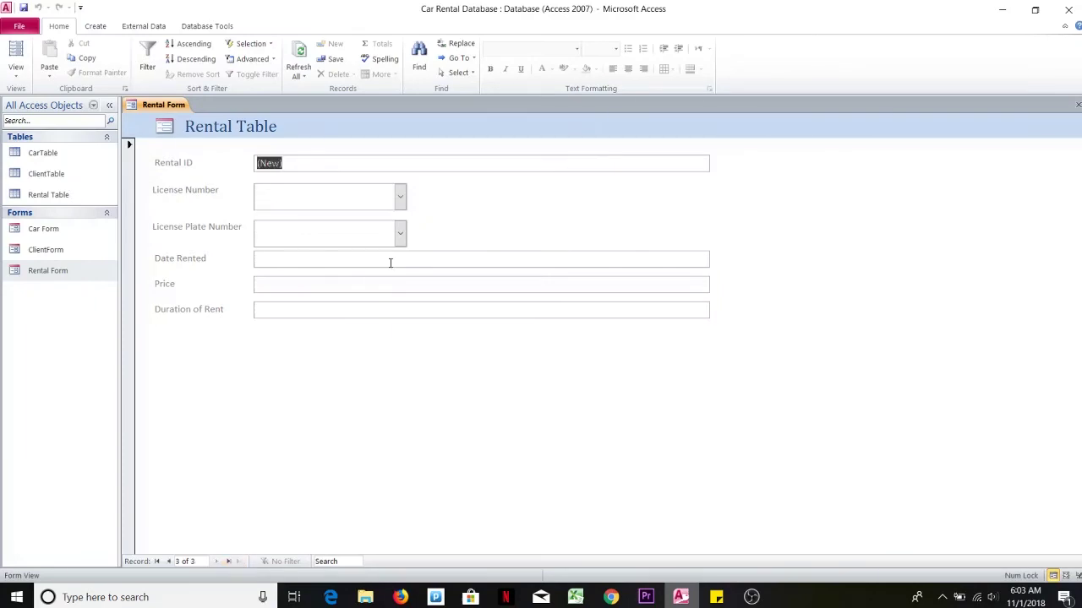
Step: Choose the first client for License Number and CAR205 for License Plate Number in the new rental record
left_click(401, 196)
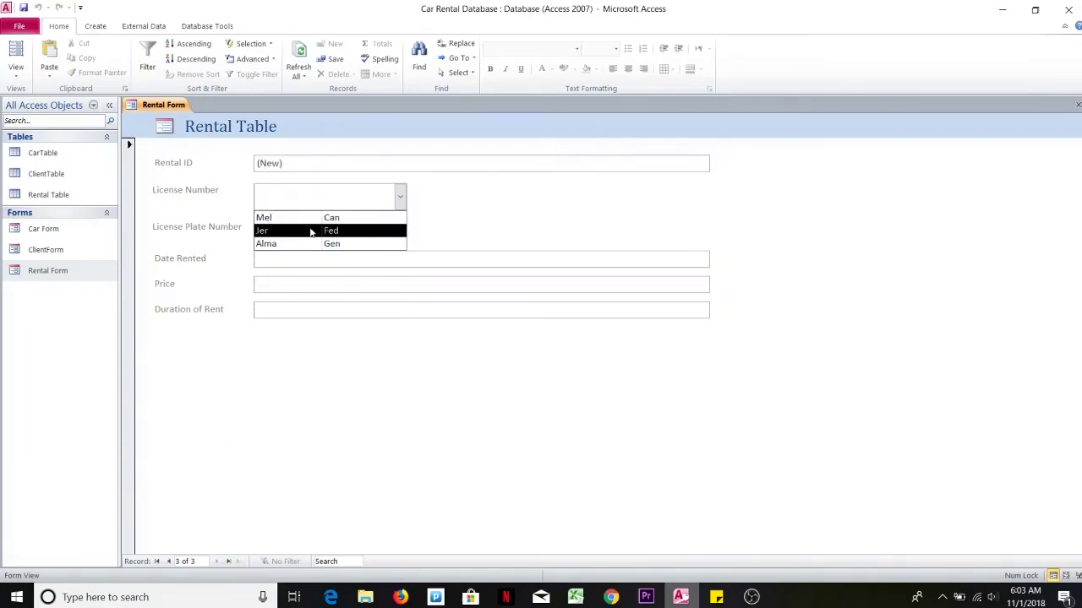
left_click(273, 220)
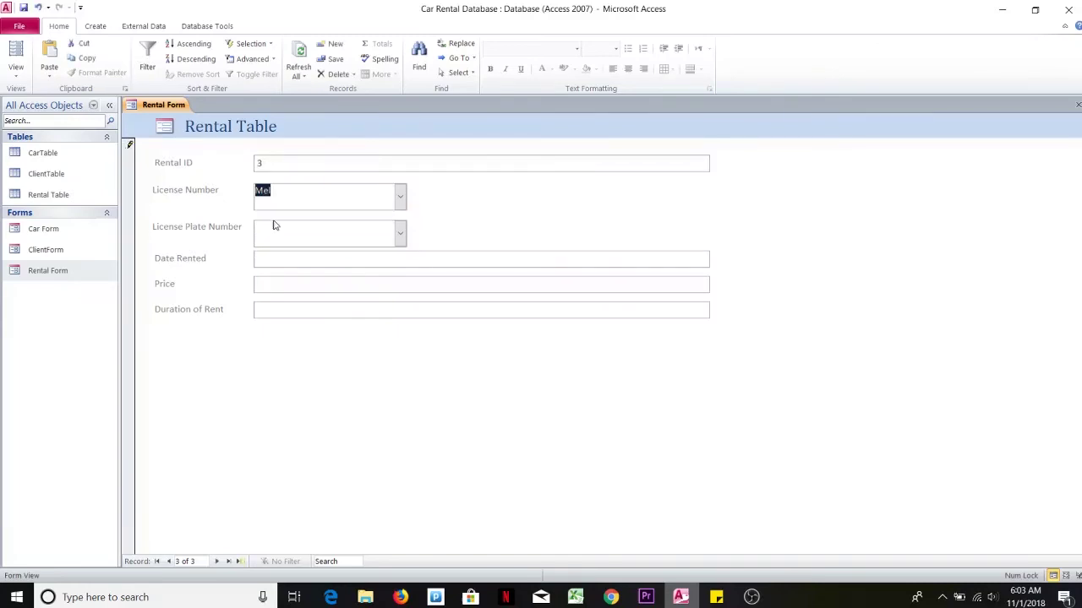
left_click(399, 235)
left_click(279, 306)
Step: Set the rental's date to 11/8/2018, its price to $200.00 and its duration to 2
left_click(300, 263)
left_click(717, 256)
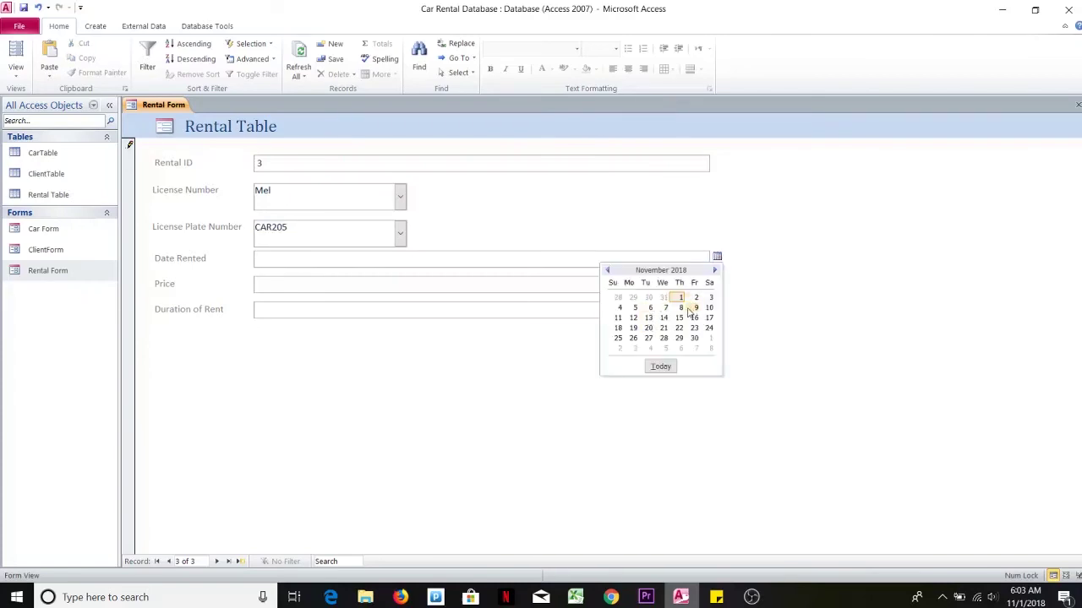
left_click(684, 310)
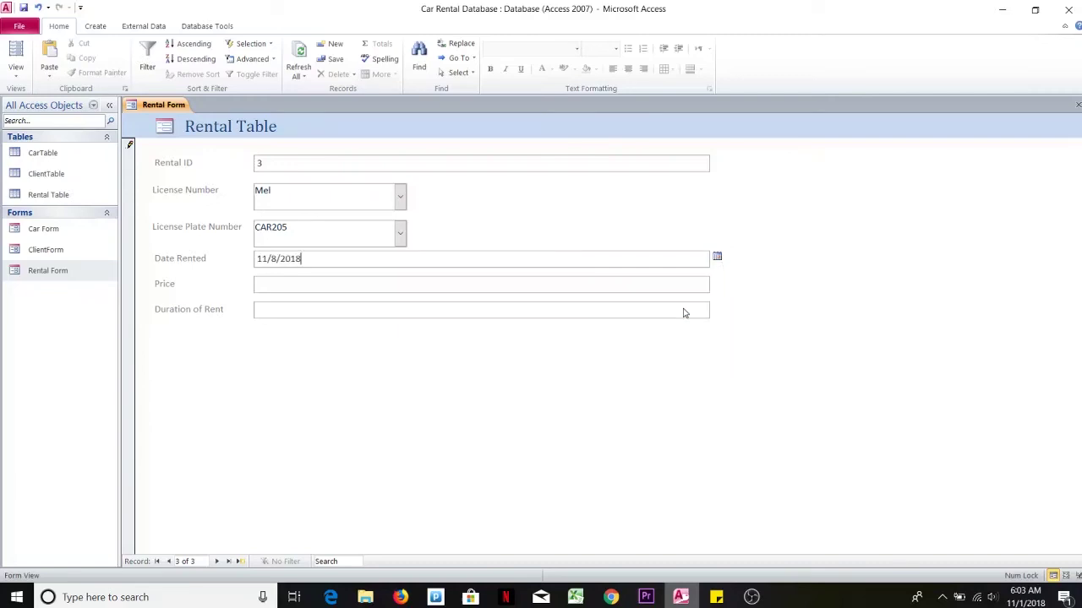
left_click(349, 283)
type("200")
left_click(312, 309)
Step: Open ClientForm and Car Form to view them, then return to Rental Form
double_click(46, 249)
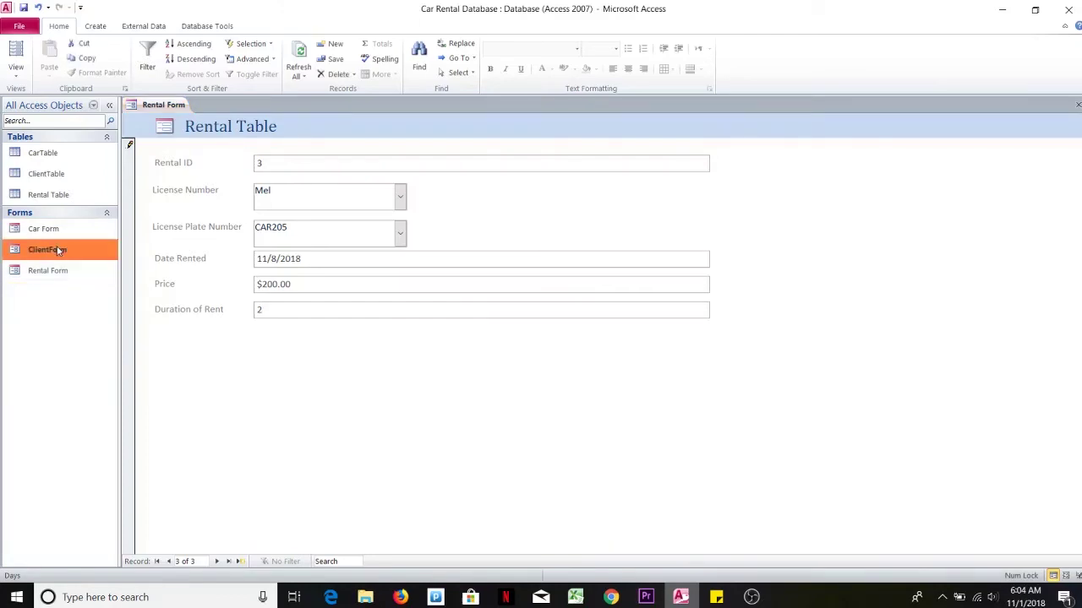
double_click(44, 230)
double_click(45, 249)
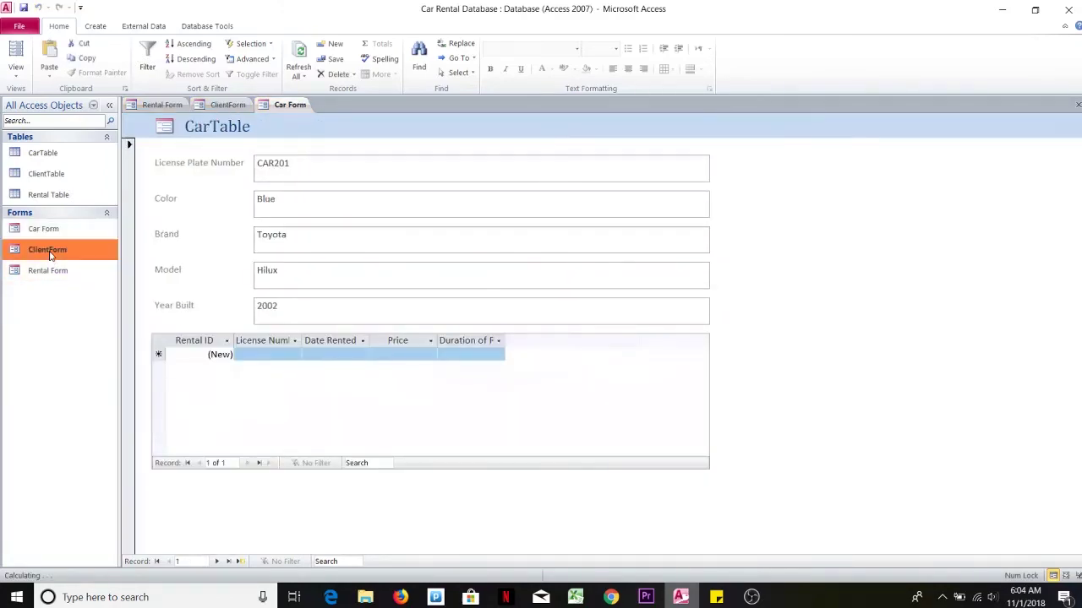
double_click(48, 270)
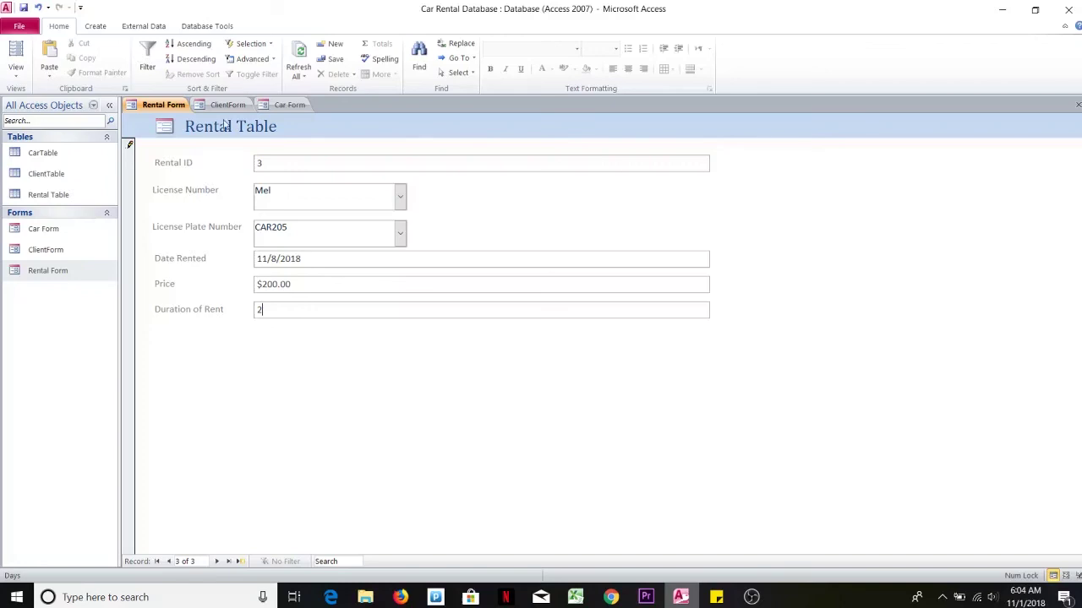
Step: Switch Rental Form to Design View and draw a command button beside the License Number combo box
right_click(175, 108)
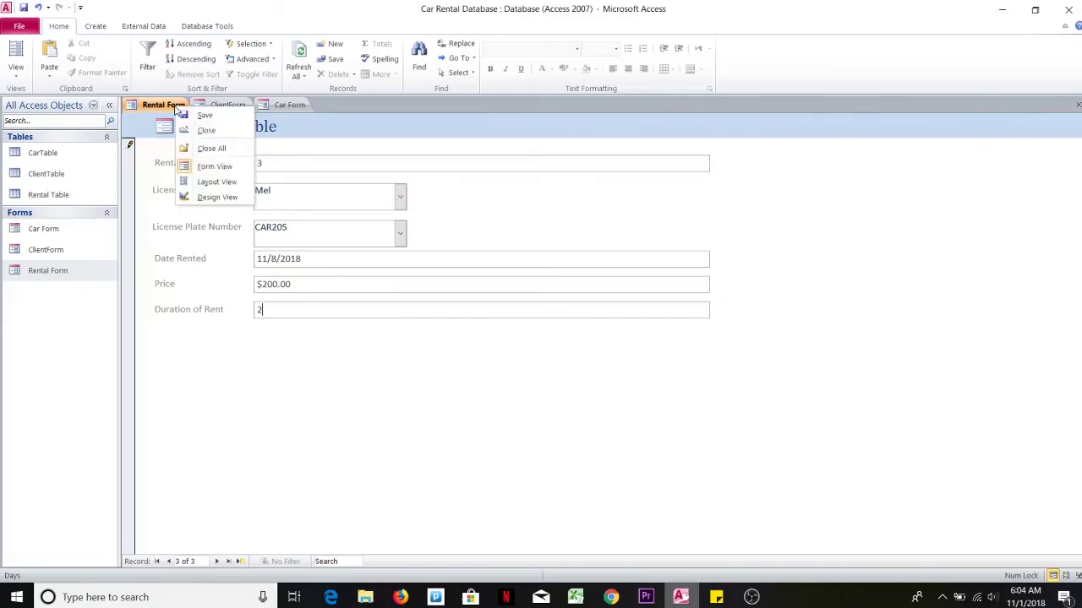
left_click(220, 200)
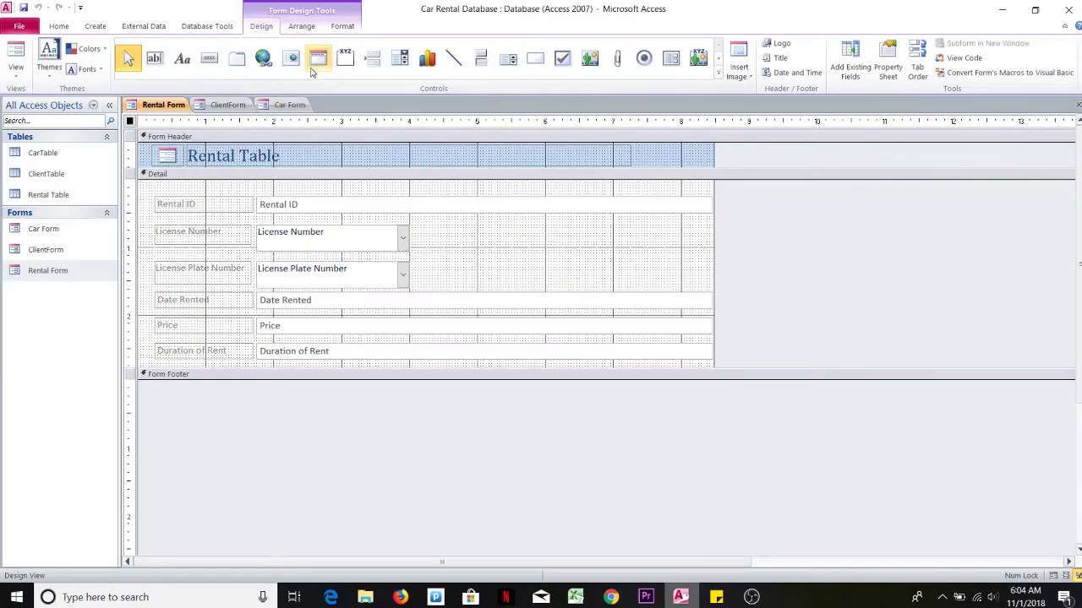
left_click(211, 61)
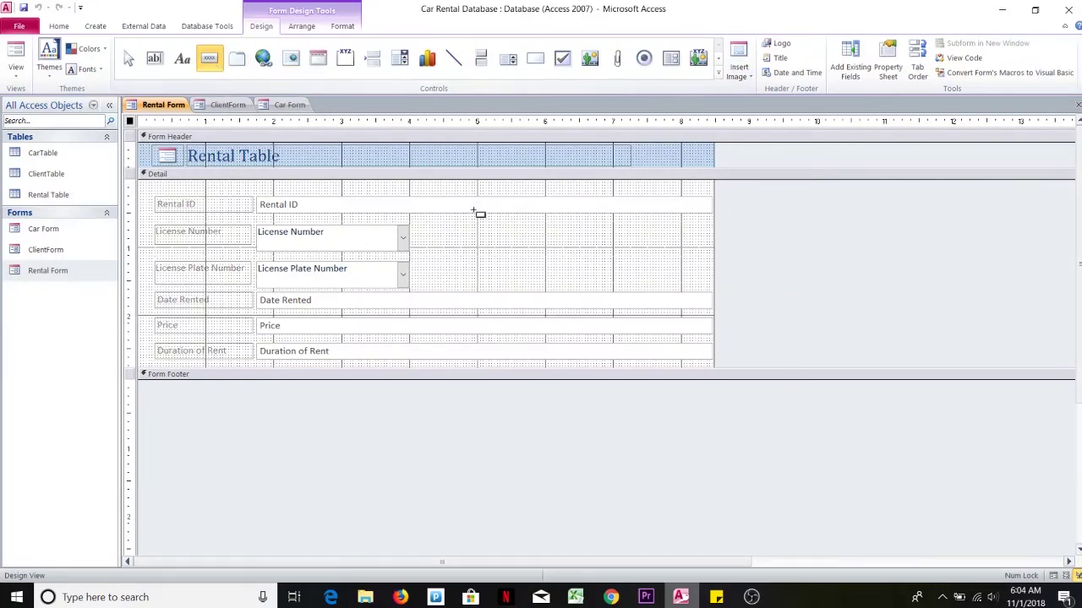
left_click_drag(448, 232, 522, 249)
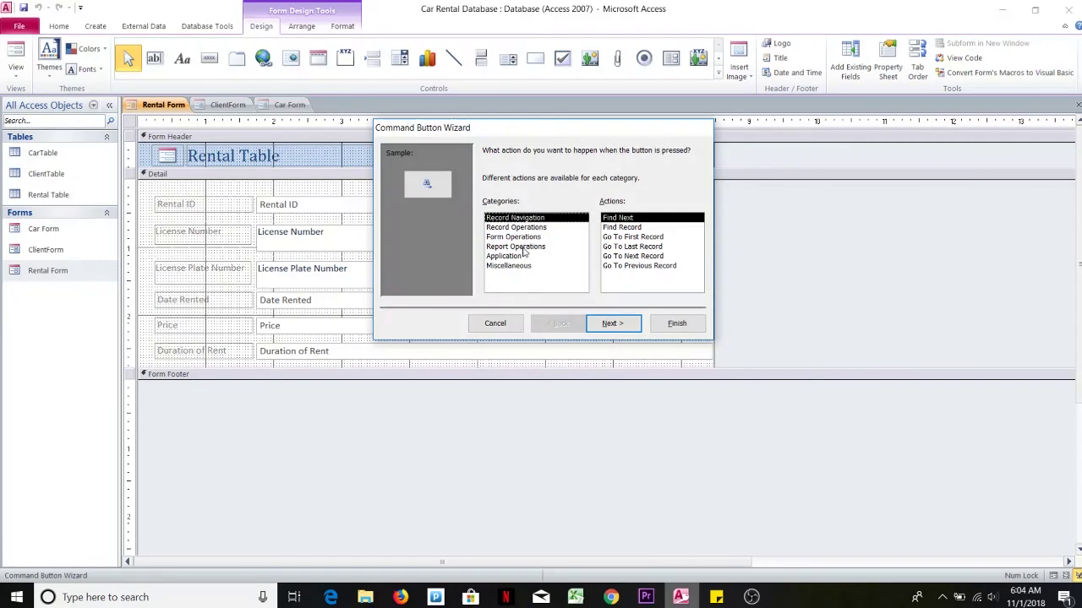
Step: Give the button the Open Form action from Form Operations, opening ClientForm and showing all the records
left_click(515, 238)
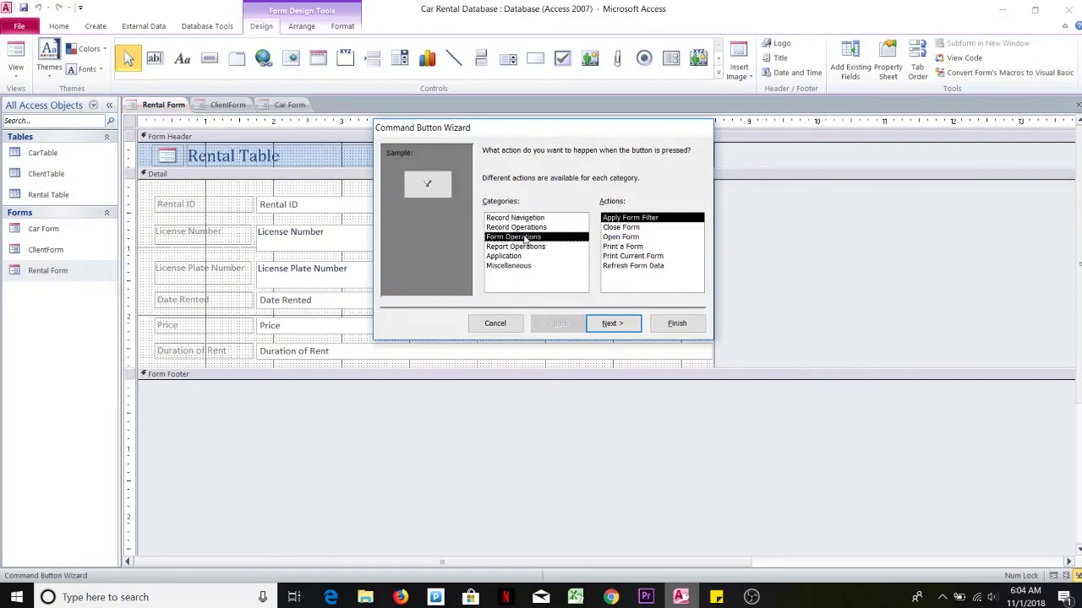
left_click(616, 238)
left_click(602, 320)
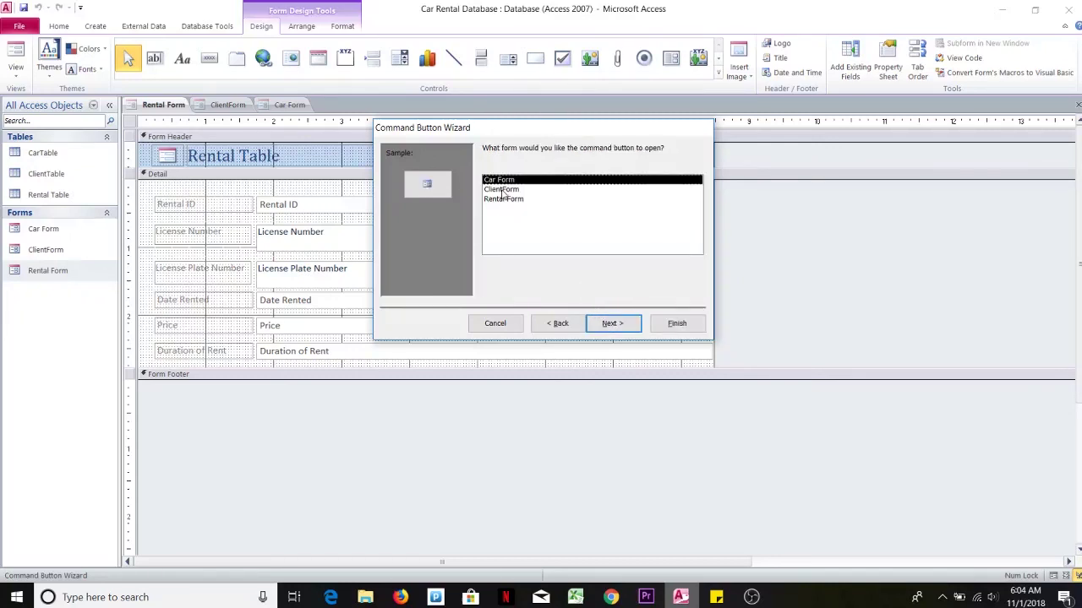
left_click(503, 190)
left_click(603, 327)
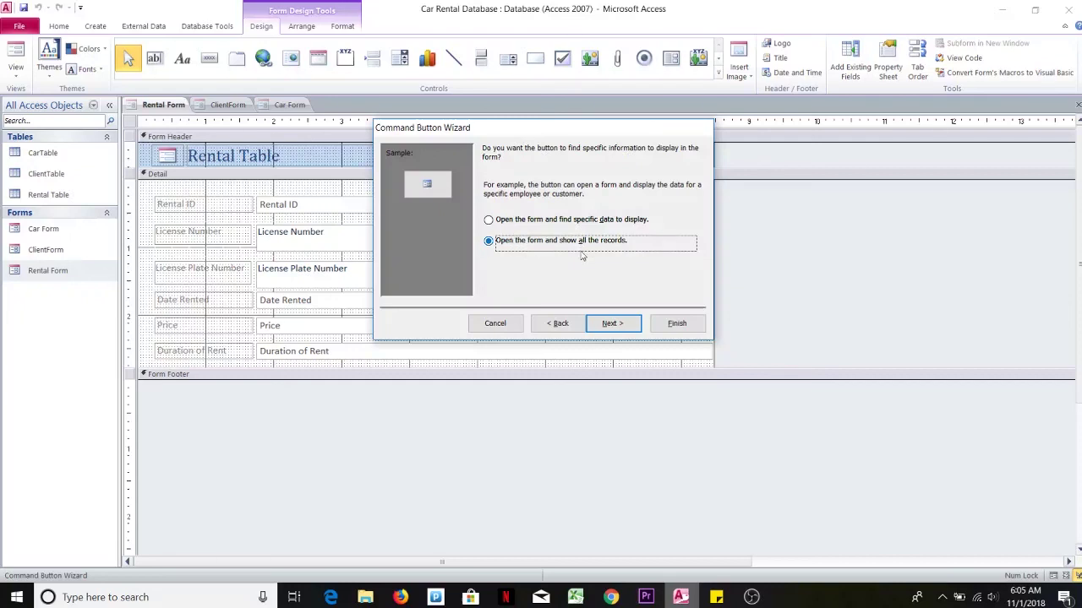
left_click(612, 326)
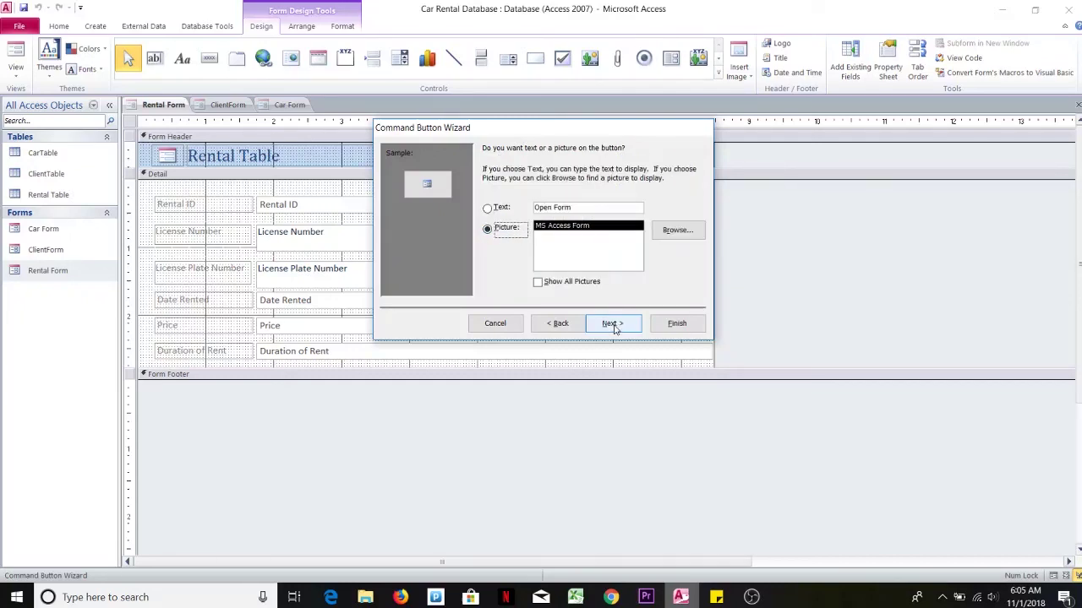
Step: Display the text "Client Form" on the button instead of a picture and finish the wizard with the default button name
left_click(493, 212)
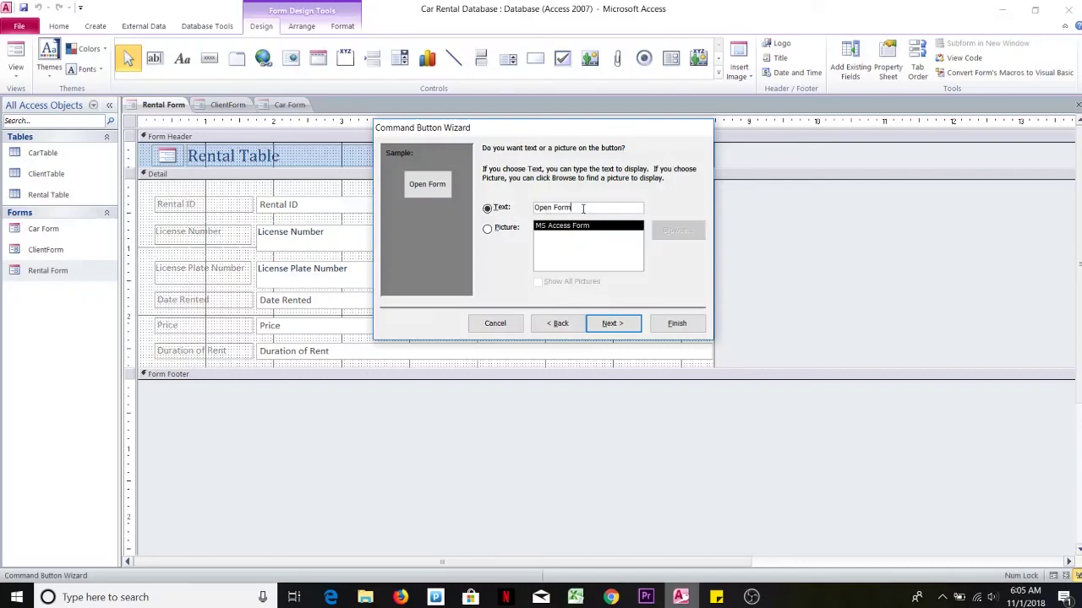
key("BackSpace")
key("BackSpace")
key("BackSpace")
key("BackSpace")
key("BackSpace")
key("BackSpace")
key("BackSpace")
key("BackSpace")
type("Client Form")
left_click(613, 324)
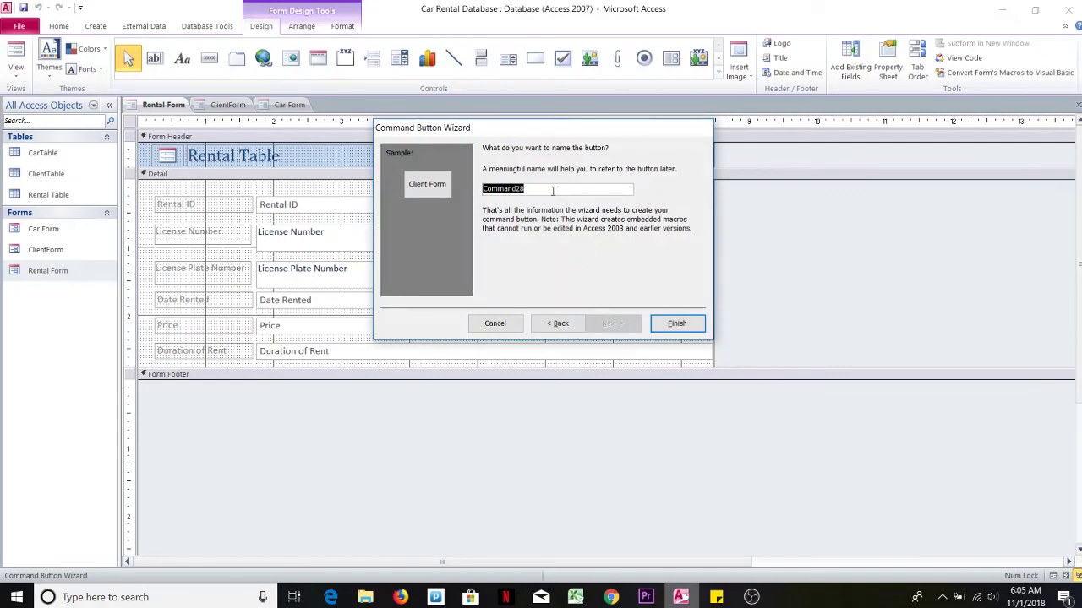
left_click(669, 323)
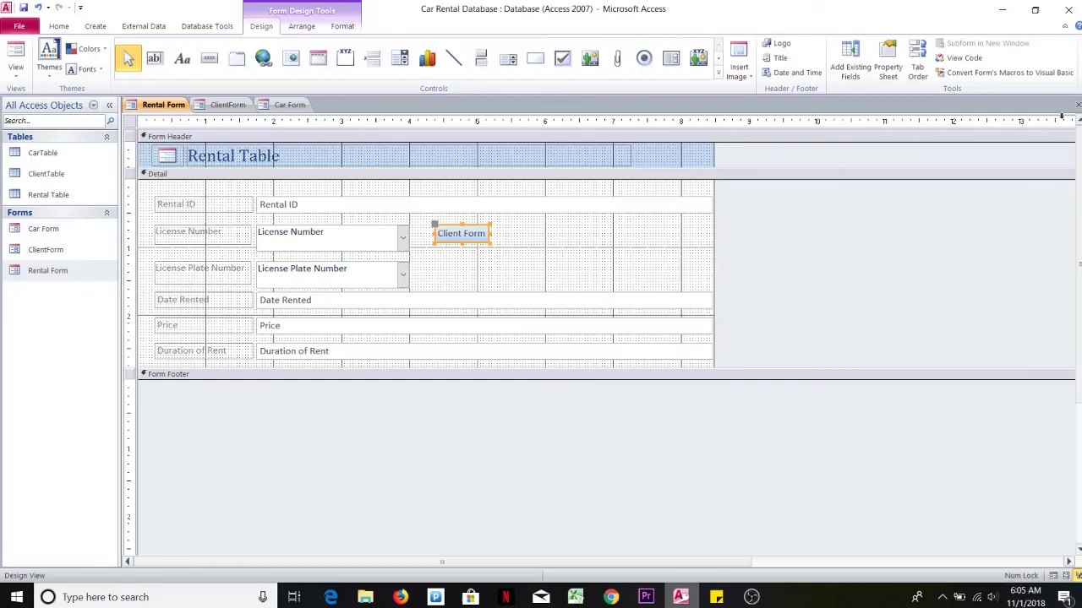
Step: Save the design changes to Rental Form and close it along with ClientForm and Car Form
left_click(1077, 105)
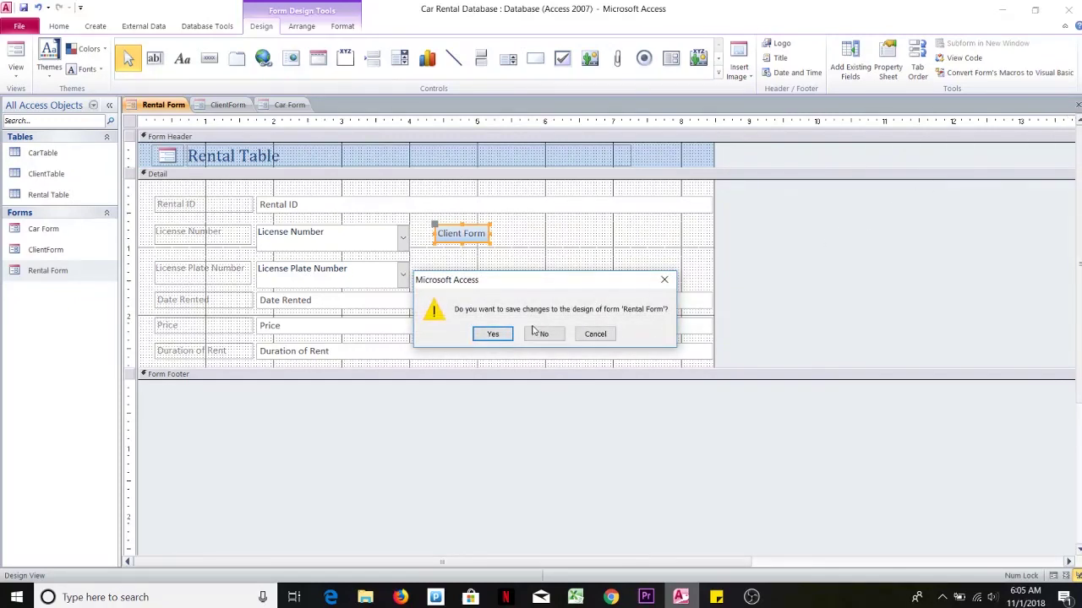
left_click(505, 334)
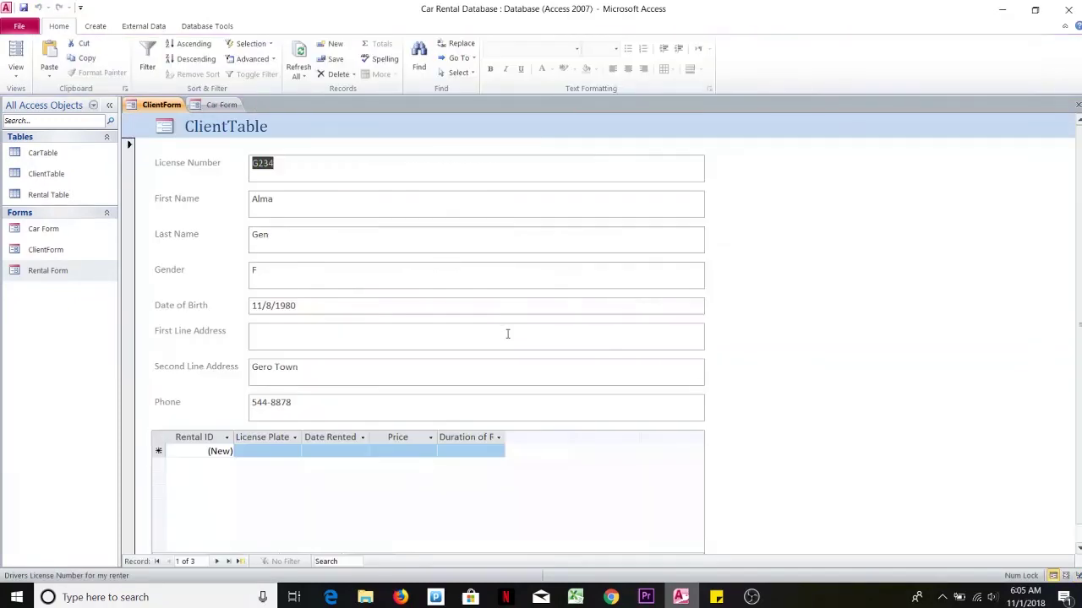
left_click(1078, 104)
left_click(1077, 105)
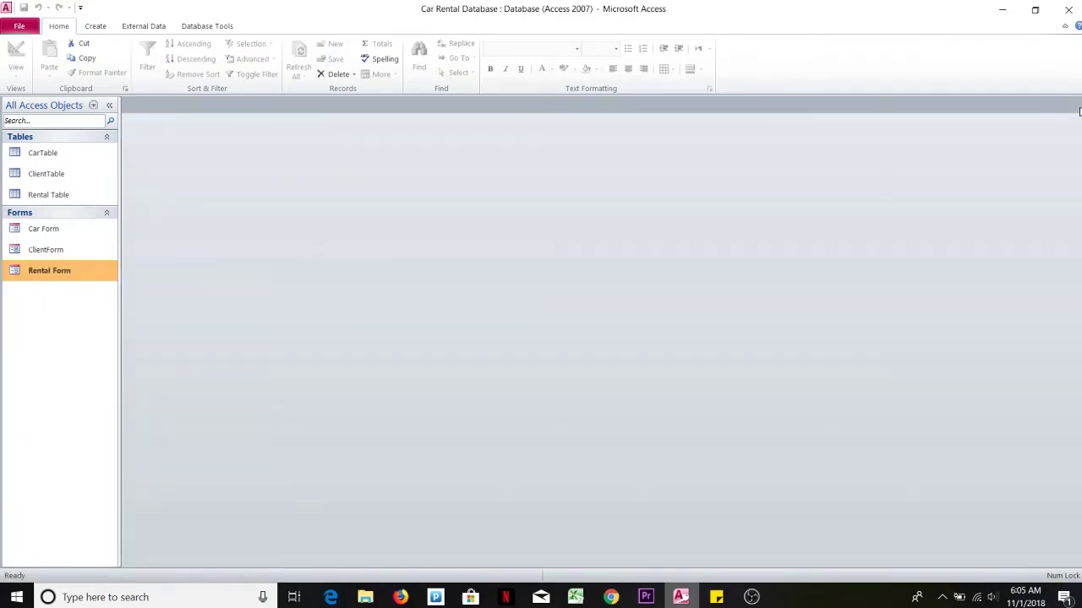
Step: Reopen Rental Form, test the Client Form button and close the ClientForm it opens
double_click(65, 270)
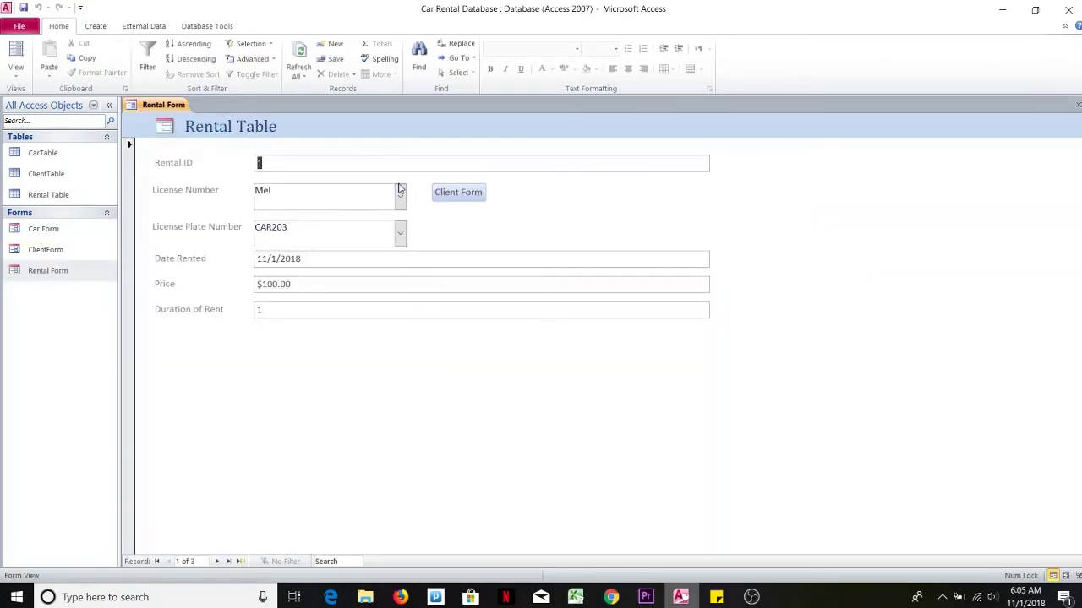
left_click(458, 193)
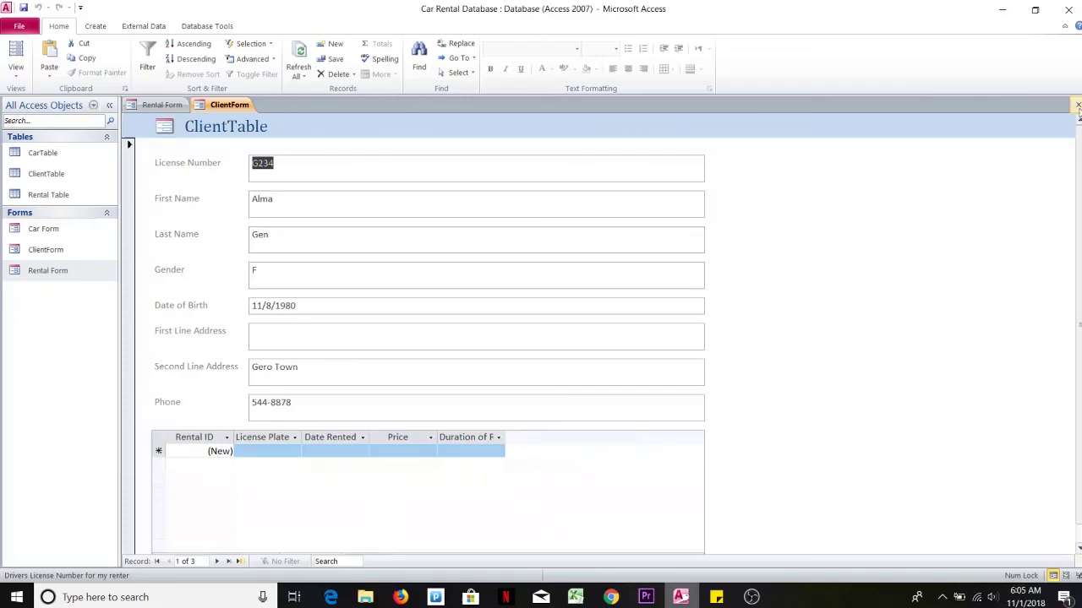
left_click(1078, 105)
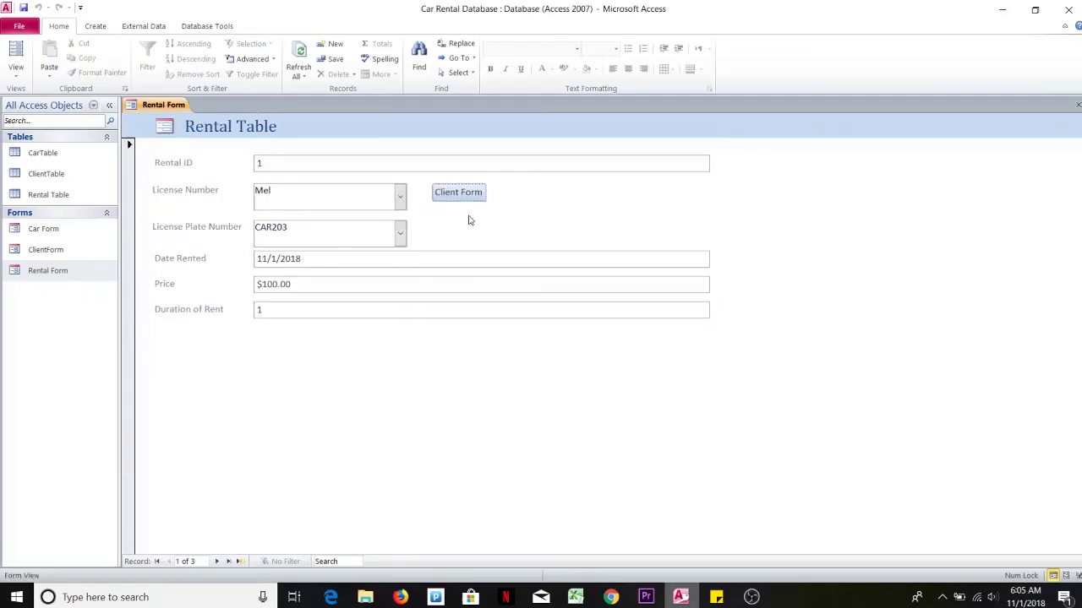